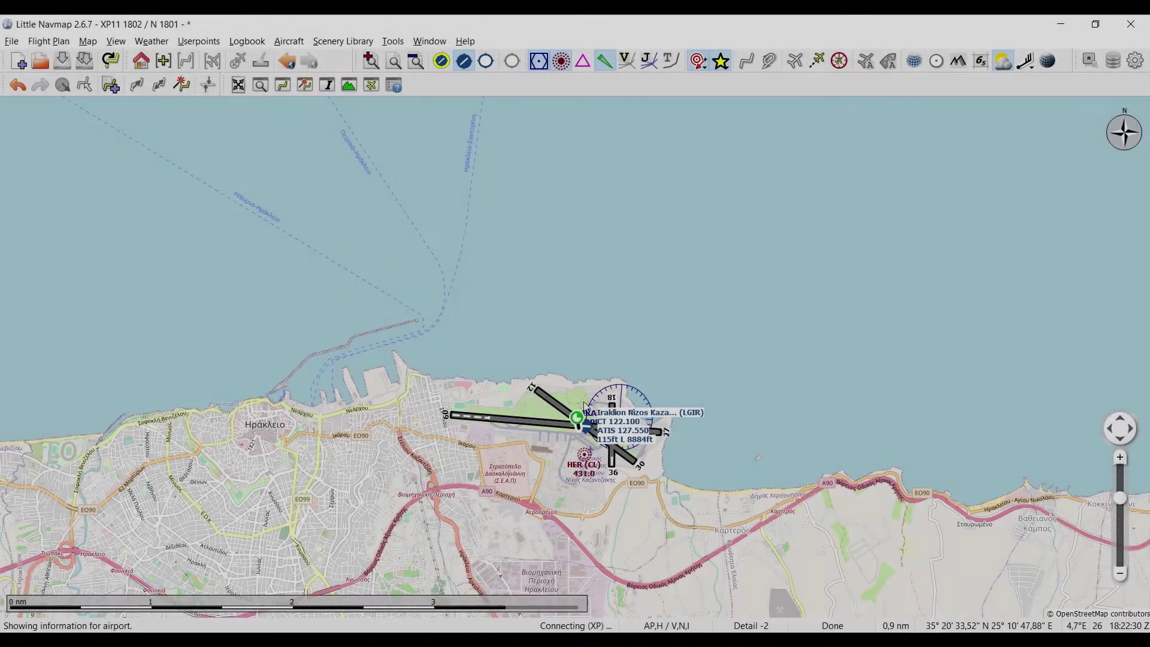
Zoom in on Iraklion and set LGIR as the flight plan's departure airport.
scroll(590, 411, "up", 2)
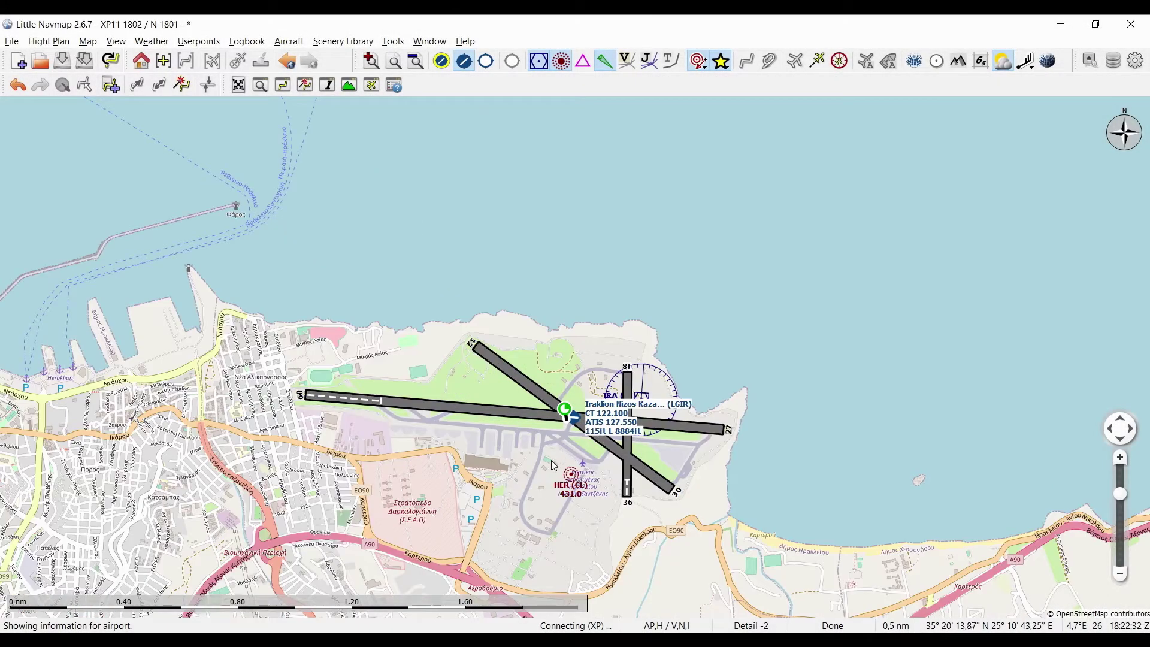
scroll(568, 463, "up", 2)
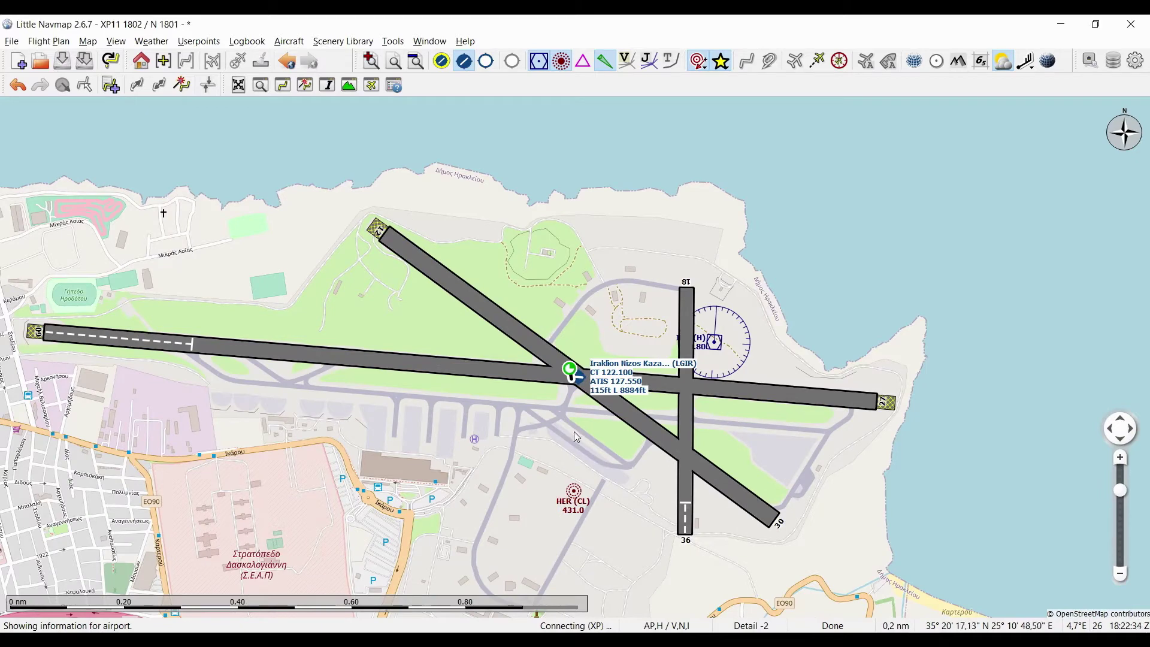
right_click(580, 383)
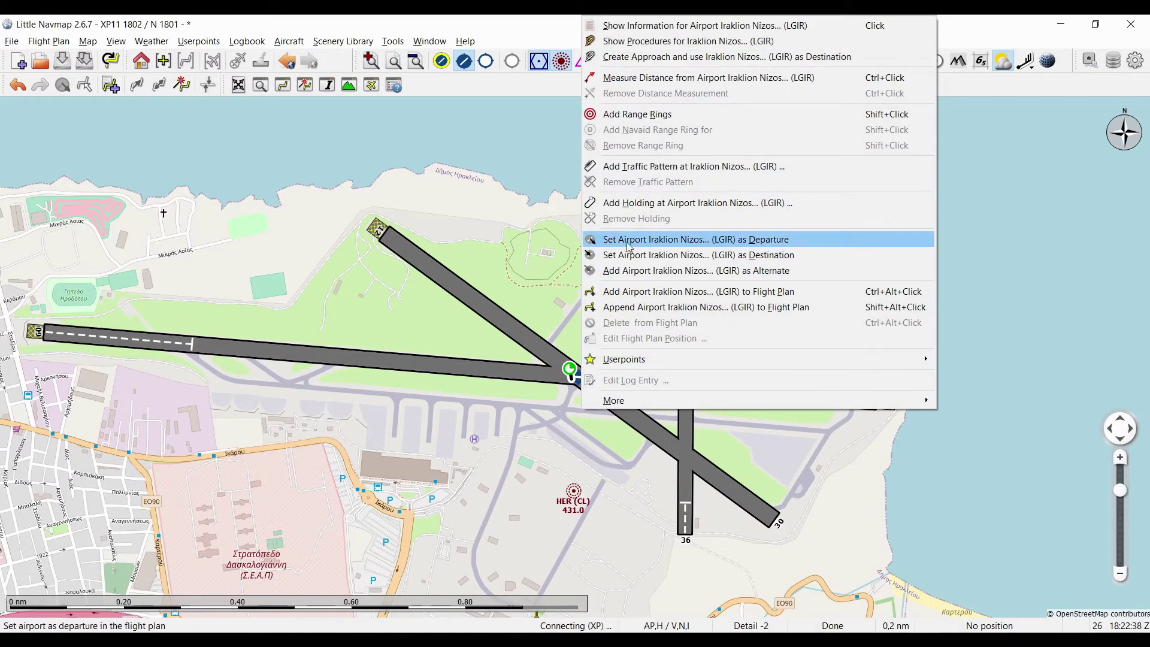
left_click(746, 240)
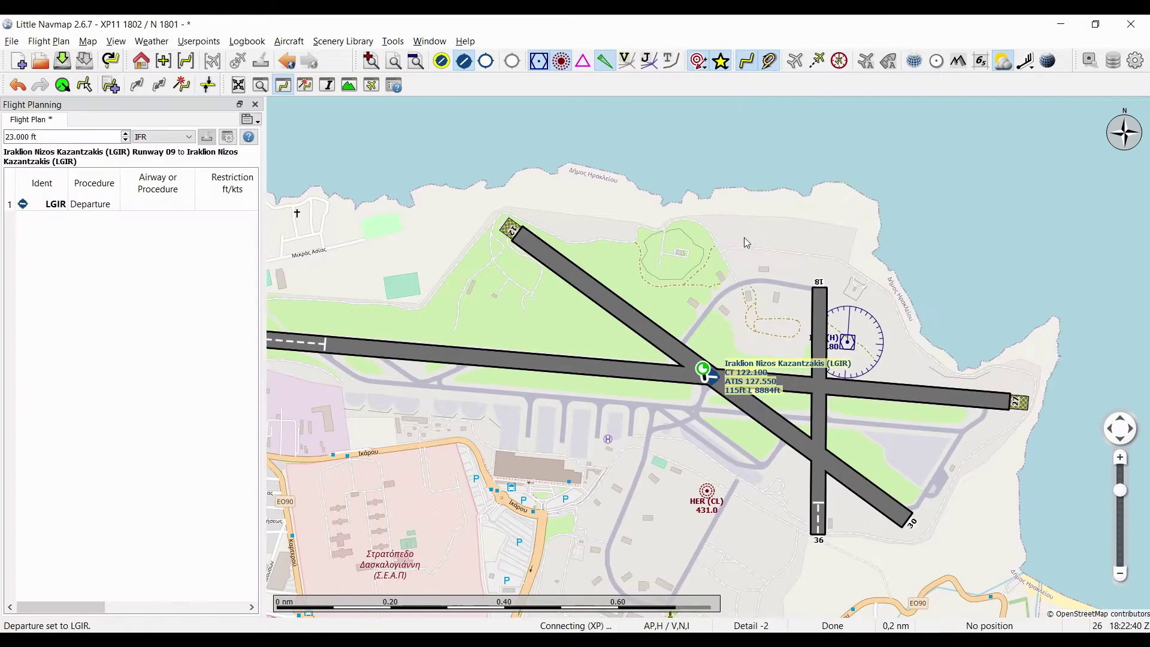
Pan the map north from Crete and centre it on Athens airport LGAV.
scroll(728, 266, "down", 4)
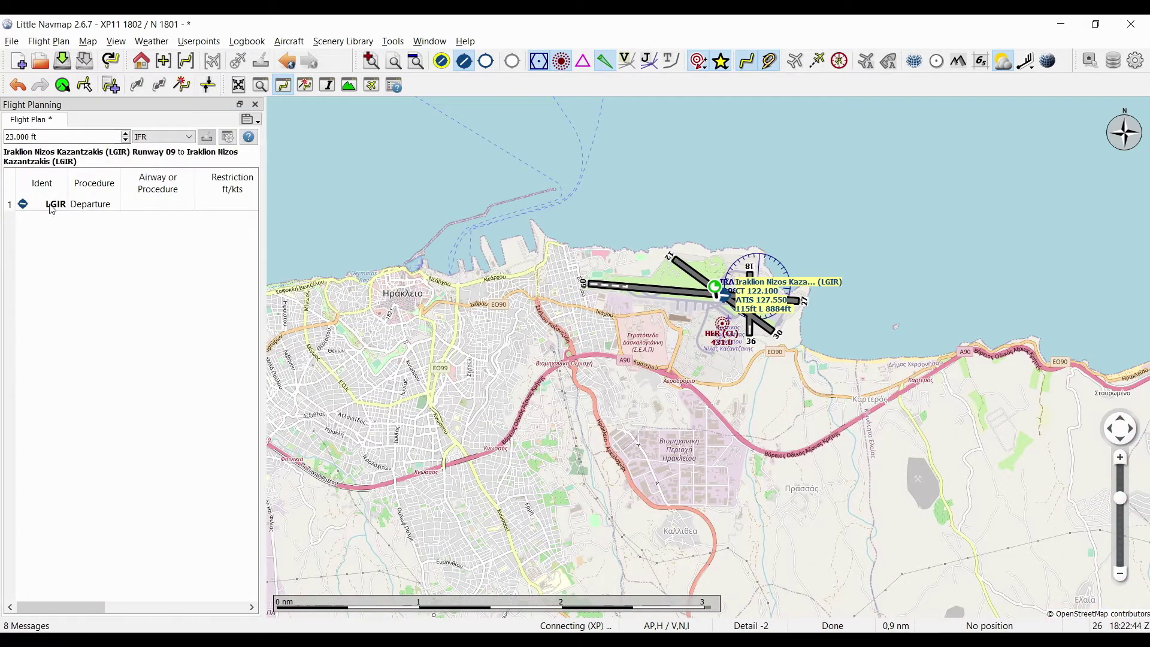
scroll(602, 223, "down", 2)
scroll(602, 223, "down", 7)
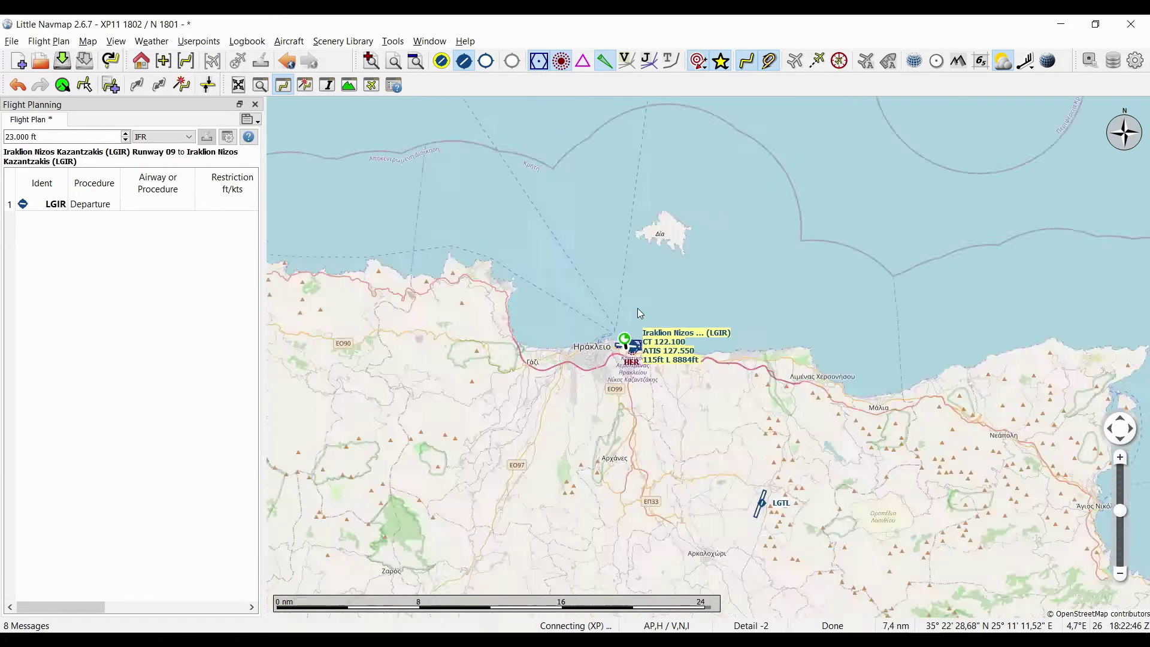
left_click_drag(606, 300, 632, 385)
scroll(590, 293, "down", 2)
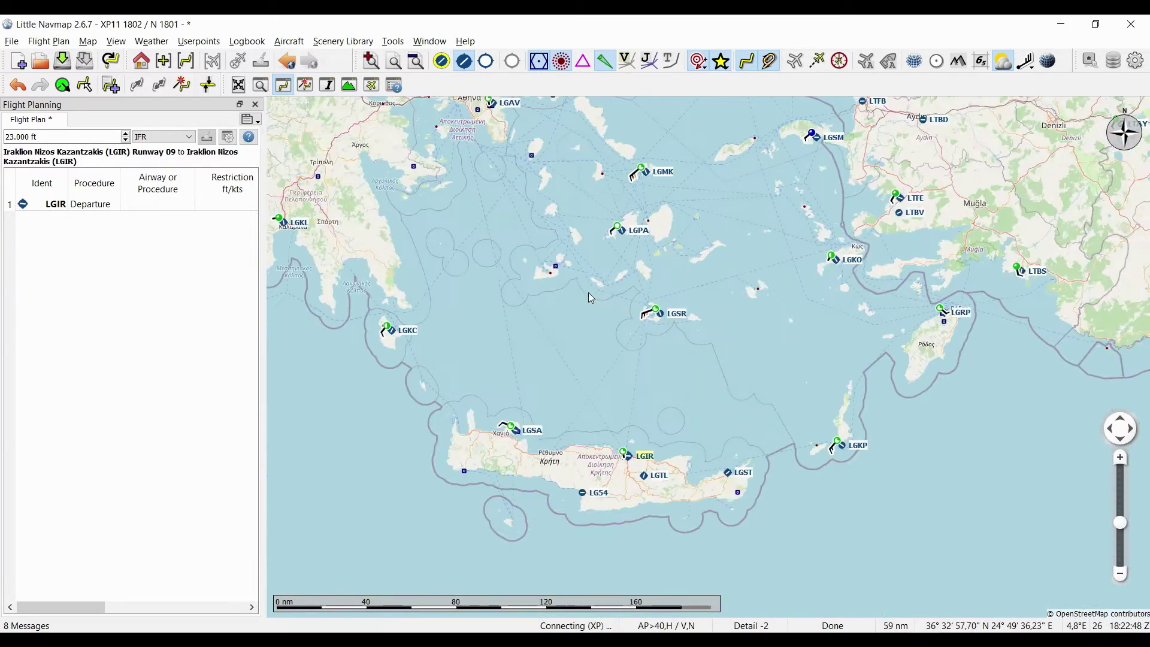
left_click_drag(590, 293, 575, 395)
scroll(560, 286, "up", 12)
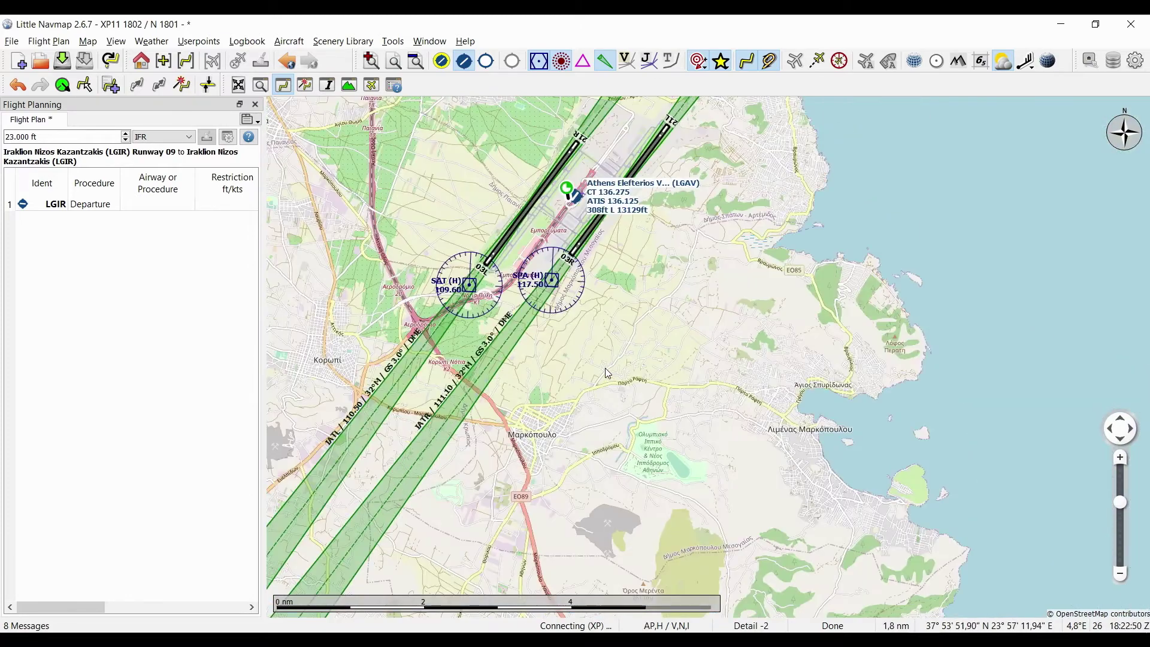
left_click_drag(617, 303, 636, 393)
scroll(602, 334, "up", 2)
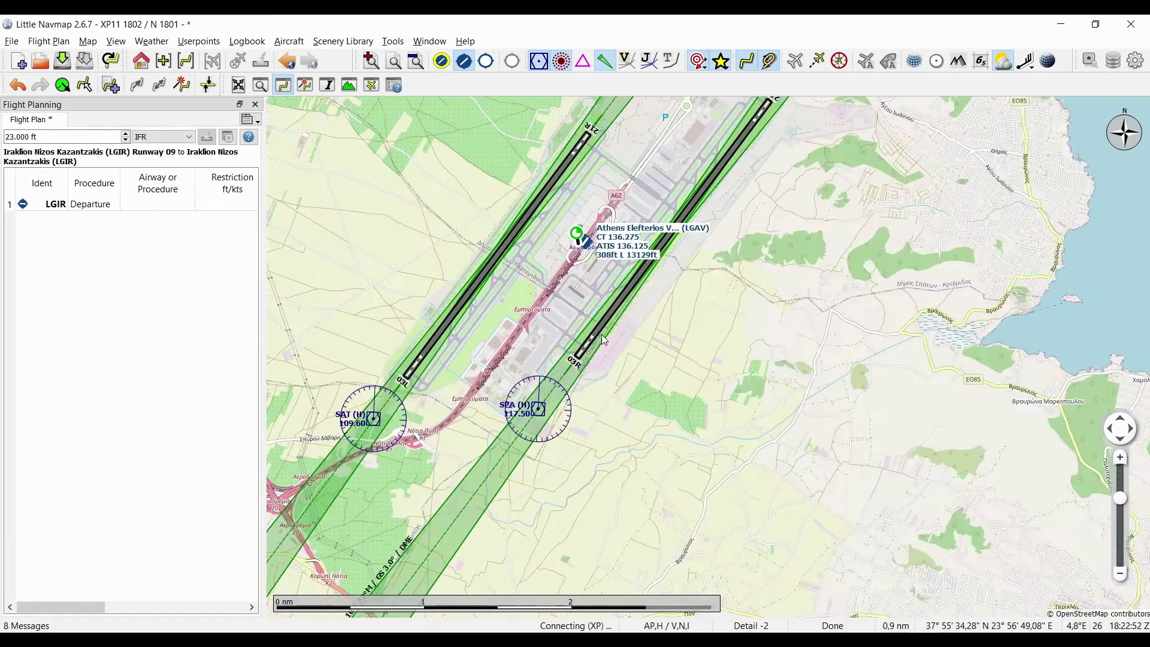
Set LGAV as the destination, giving a 167 nm, 1 h 35 m direct route.
right_click(587, 246)
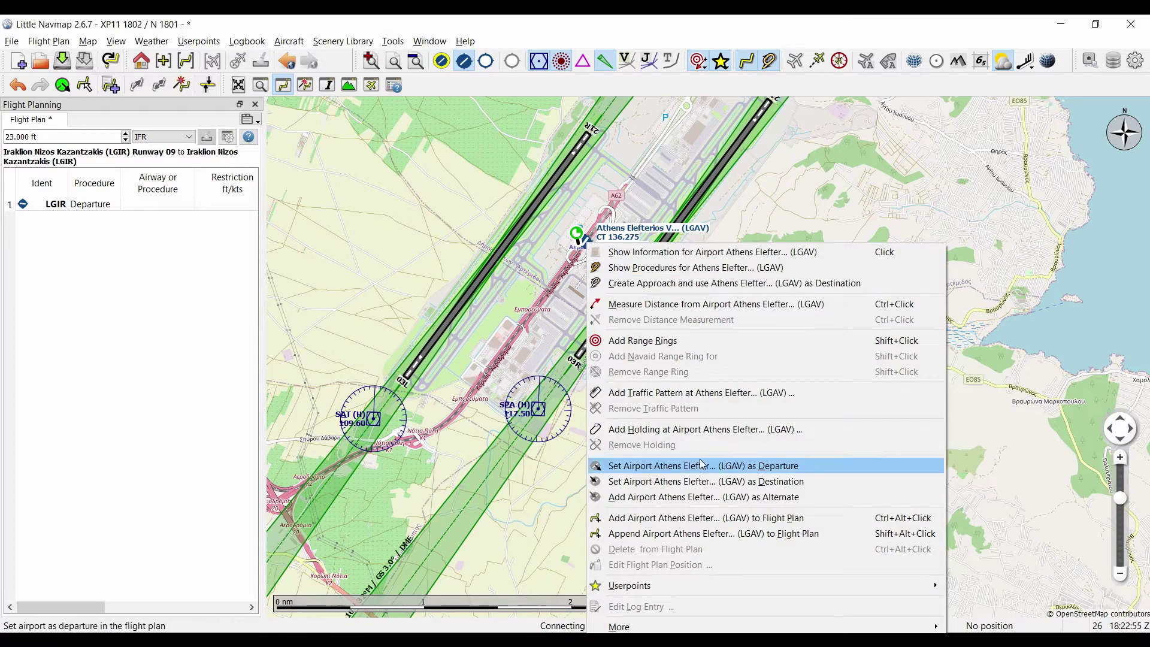
left_click(682, 483)
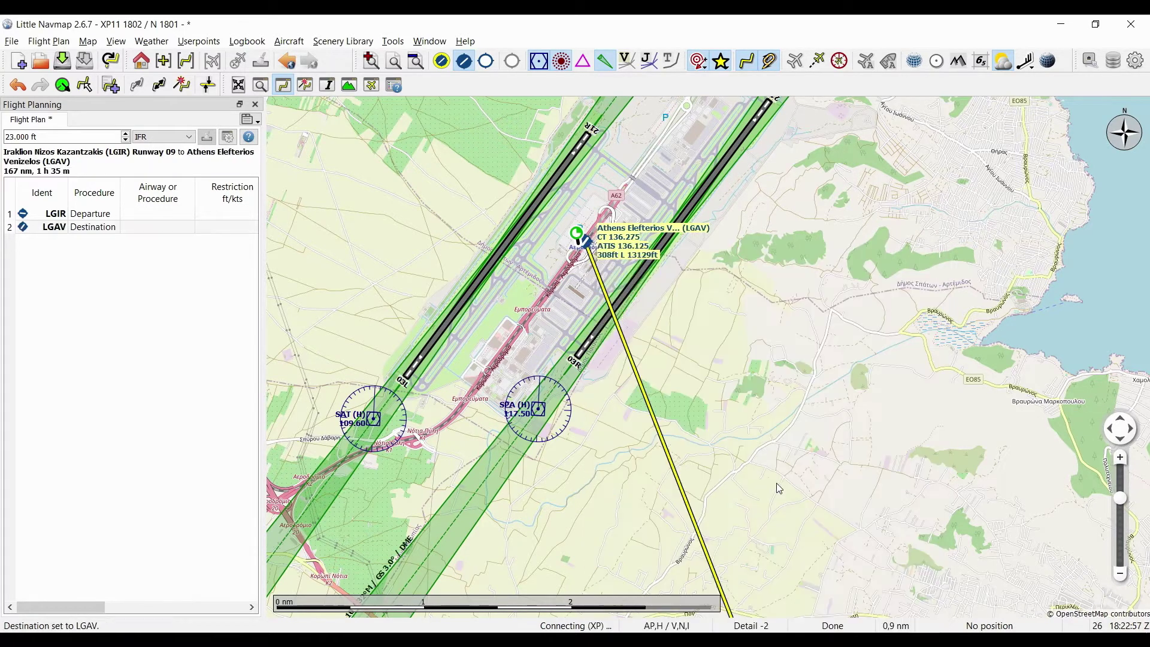
scroll(731, 460, "down", 5)
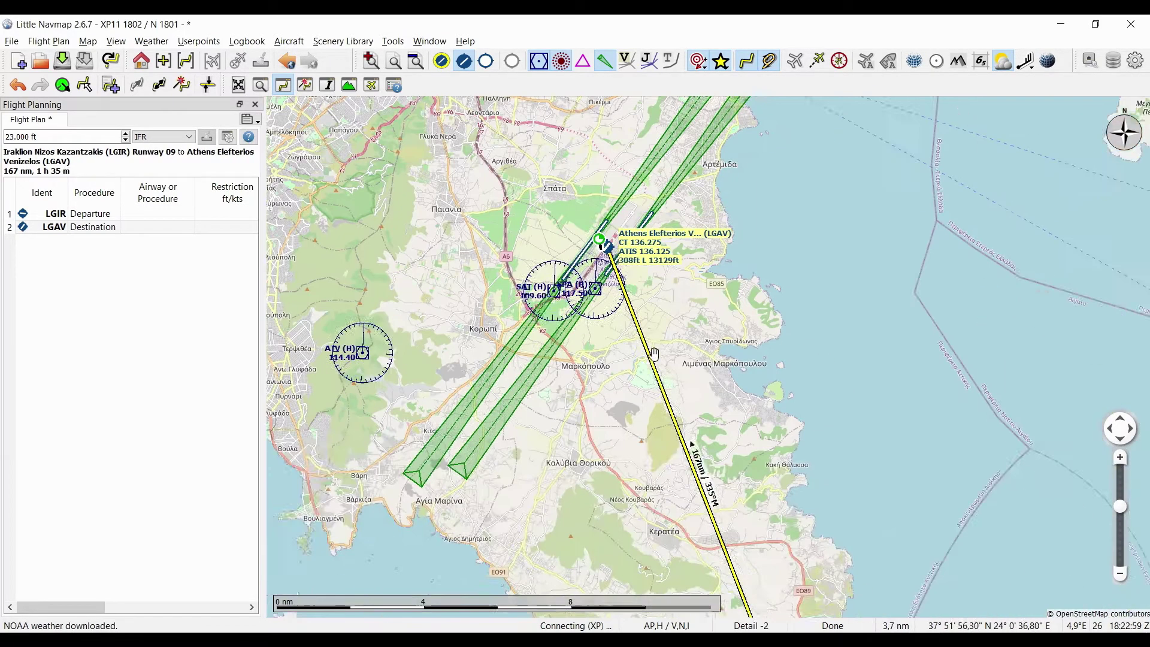
scroll(710, 417, "down", 4)
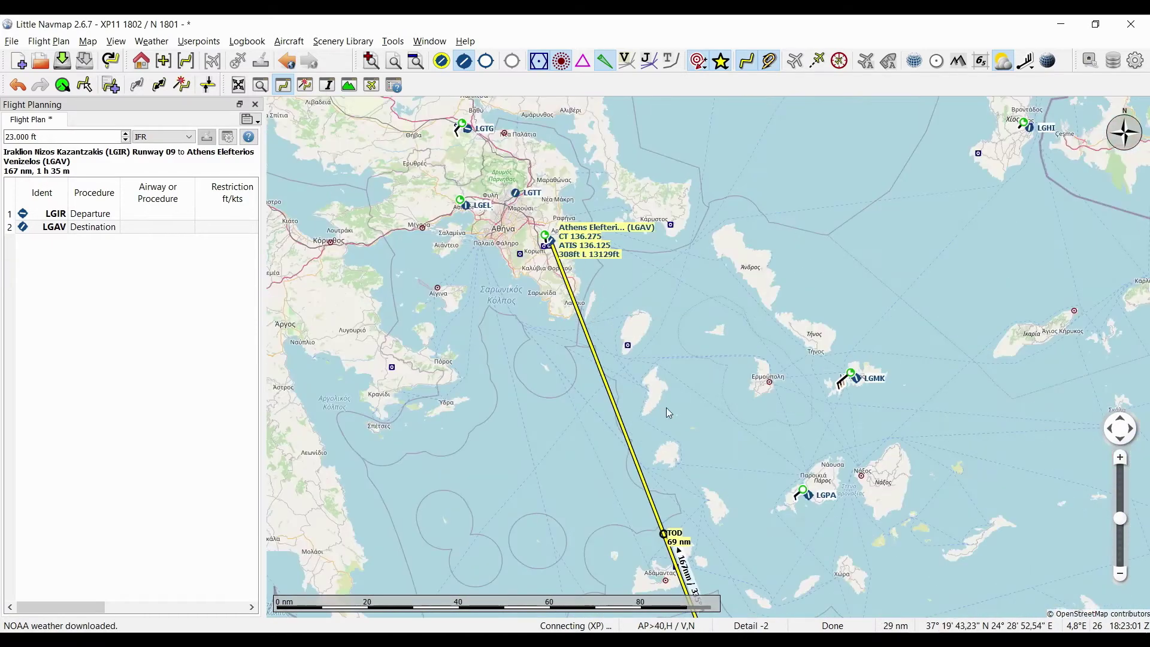
scroll(638, 409, "down", 1)
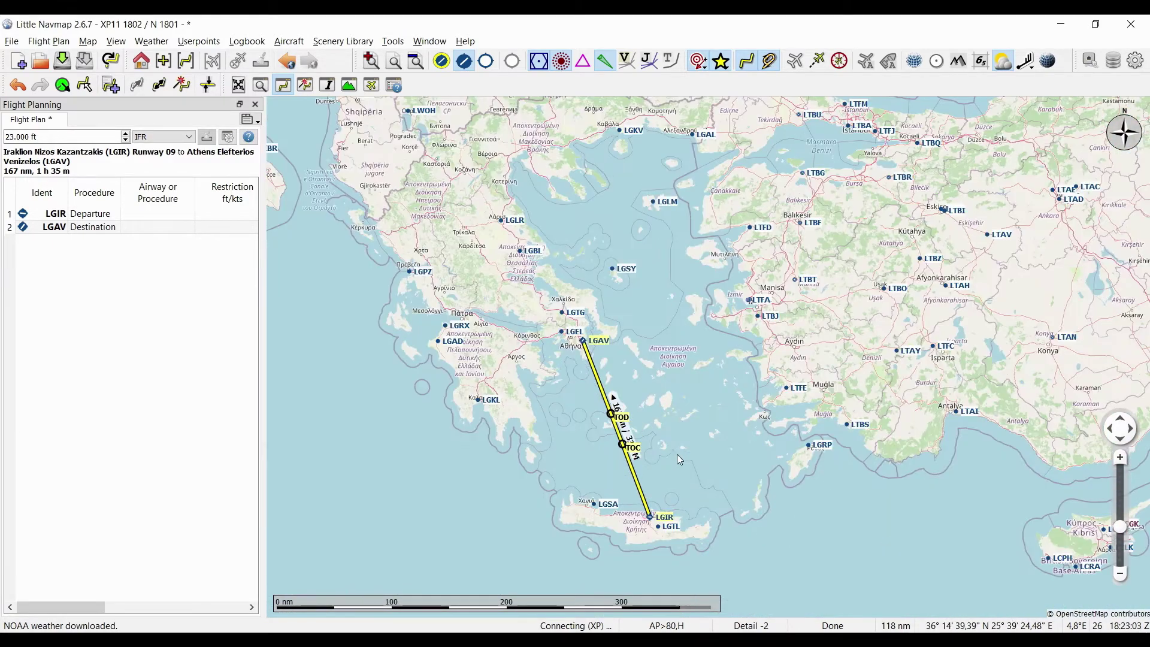
scroll(642, 436, "up", 1)
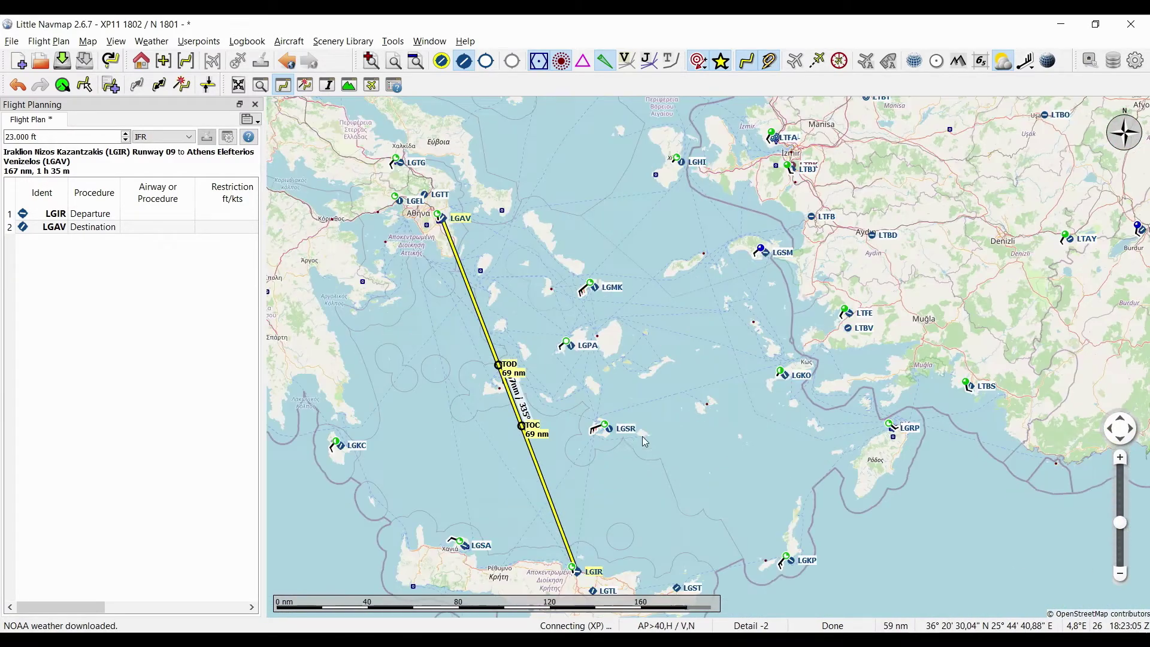
left_click(79, 217)
double_click(79, 220)
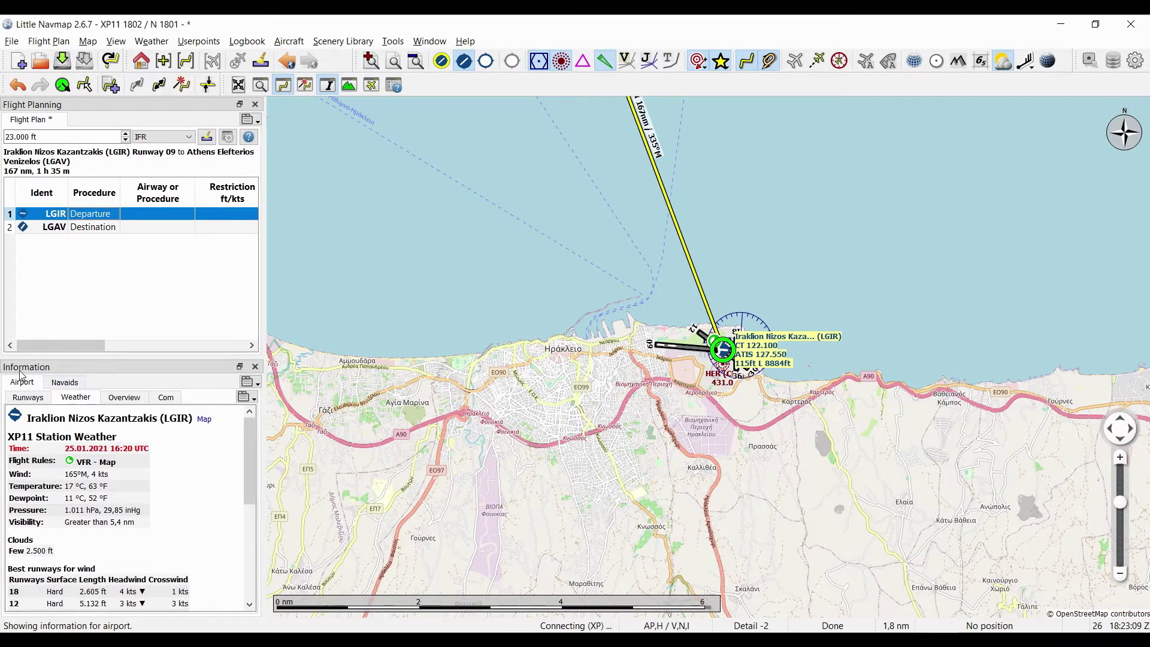
left_click(42, 400)
left_click(70, 398)
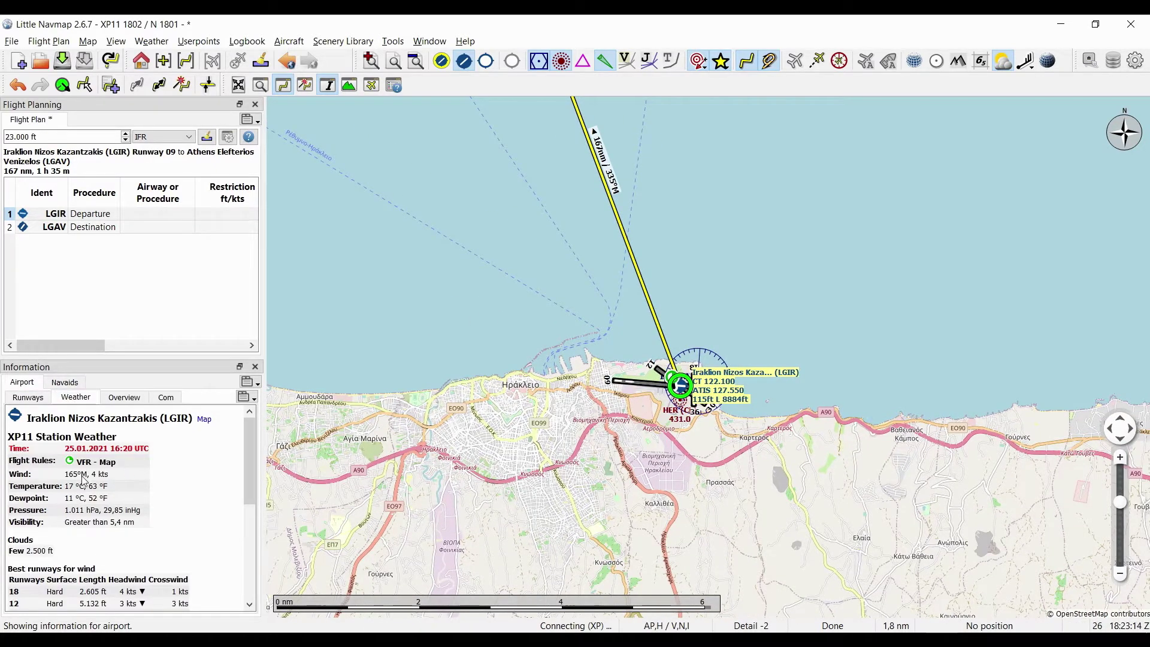
scroll(692, 387, "up", 4)
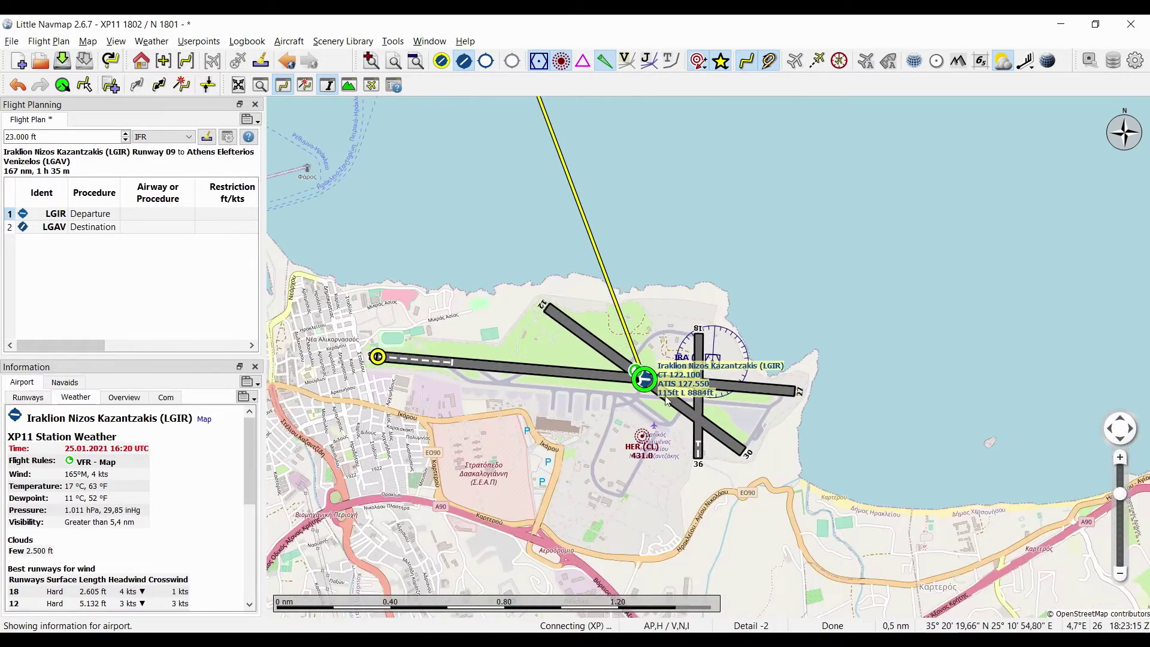
scroll(654, 401, "up", 2)
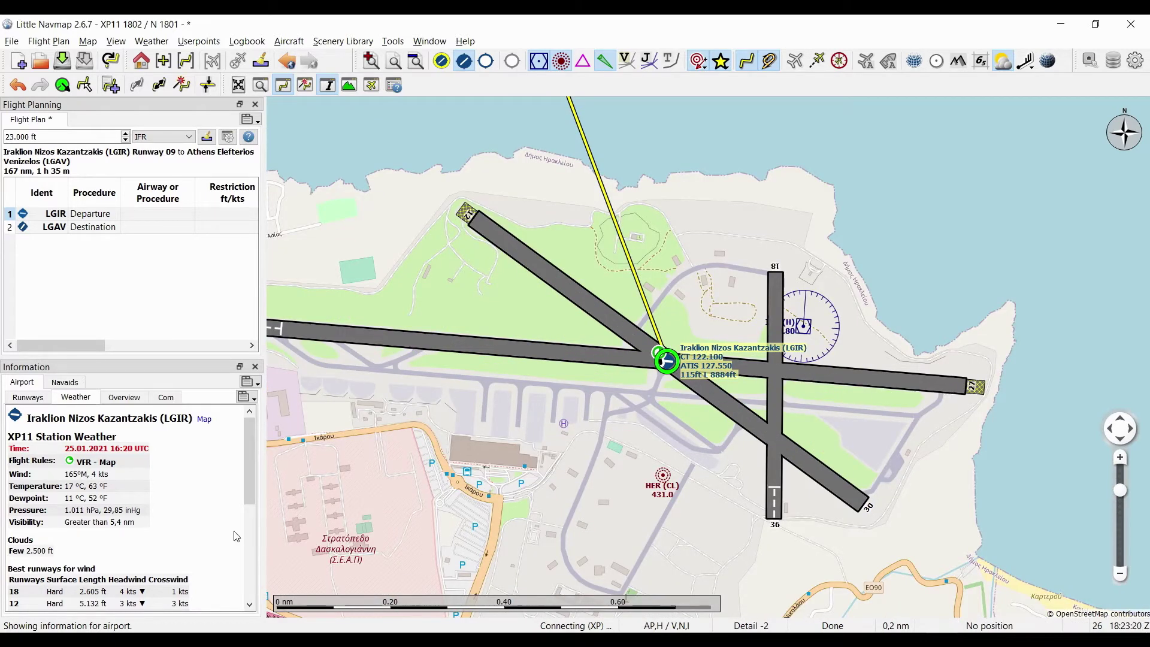
left_click(254, 367)
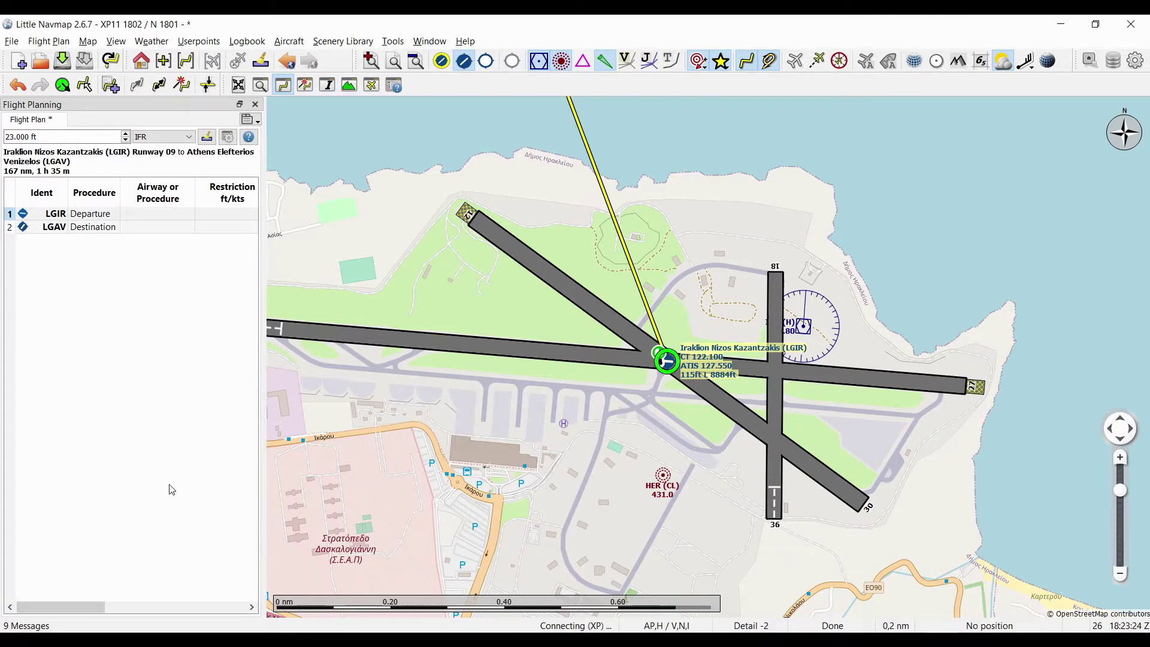
List LGIR's departure procedures filtered to runway 27 SIDs.
scroll(654, 376, "down", 2)
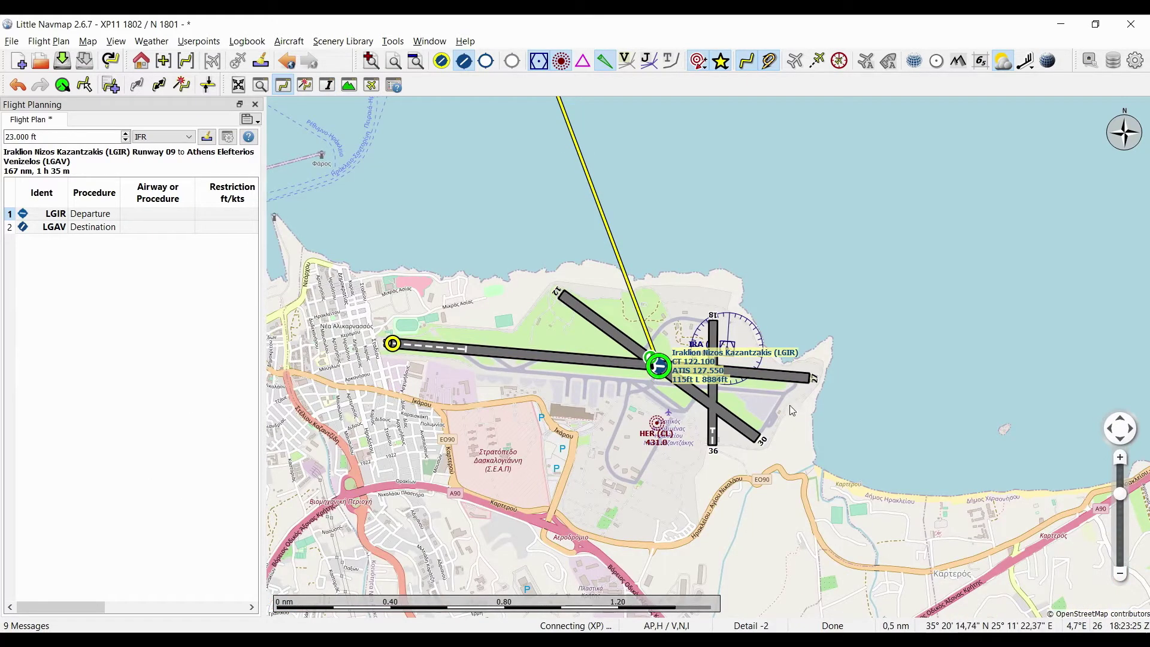
scroll(810, 385, "up", 2)
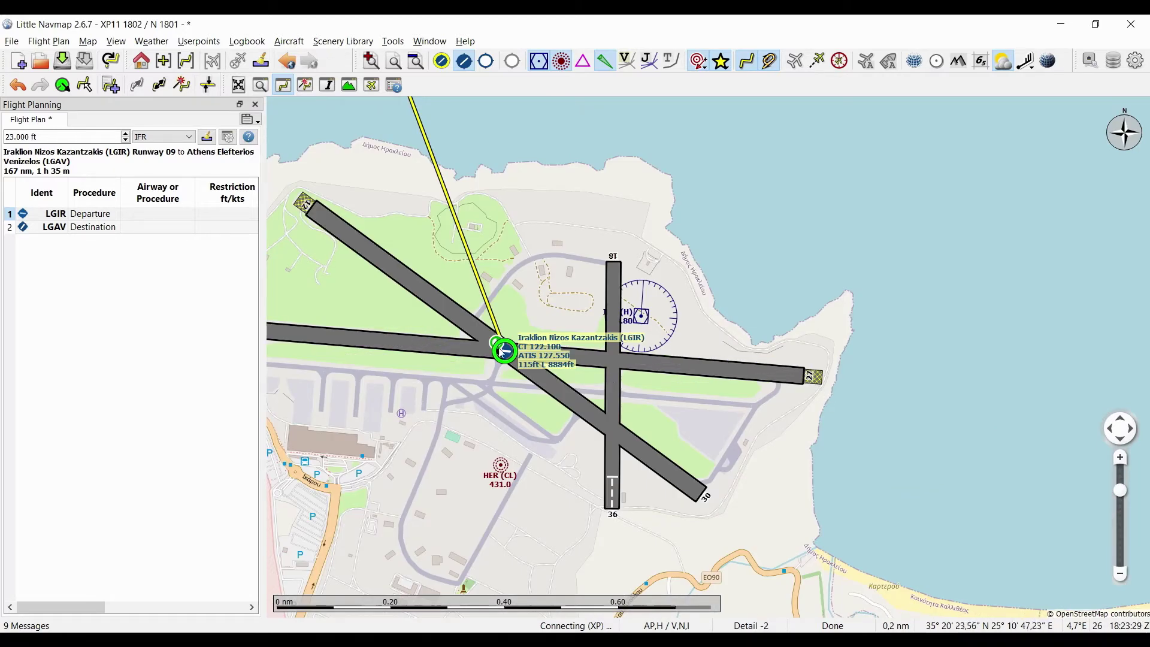
right_click(74, 217)
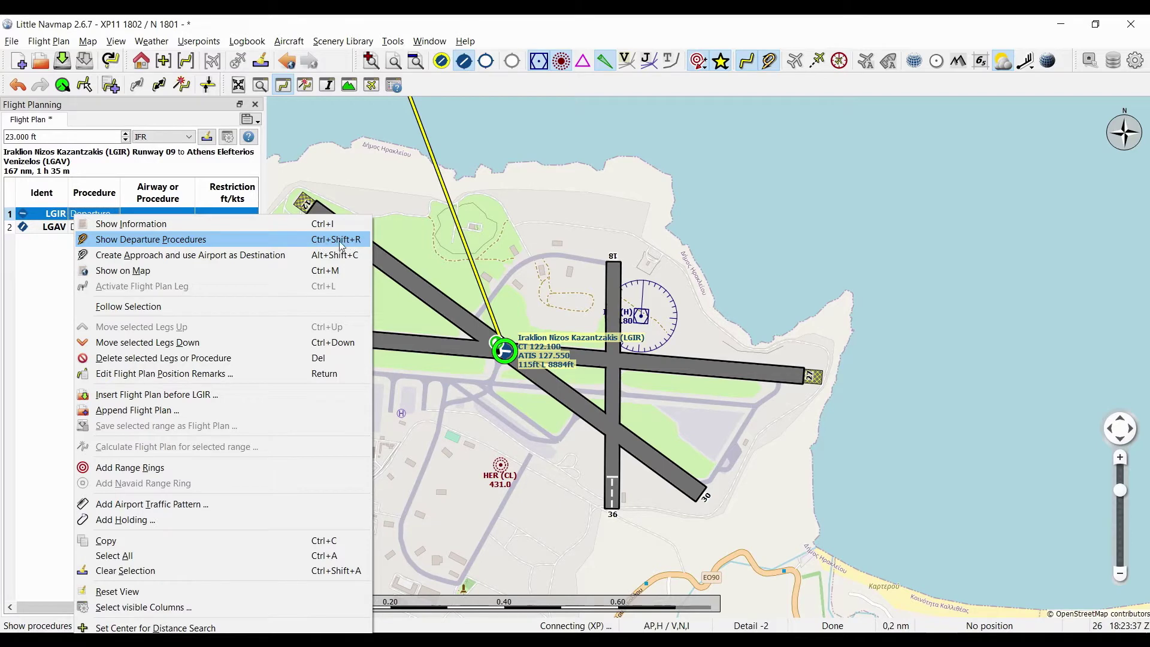
left_click(177, 241)
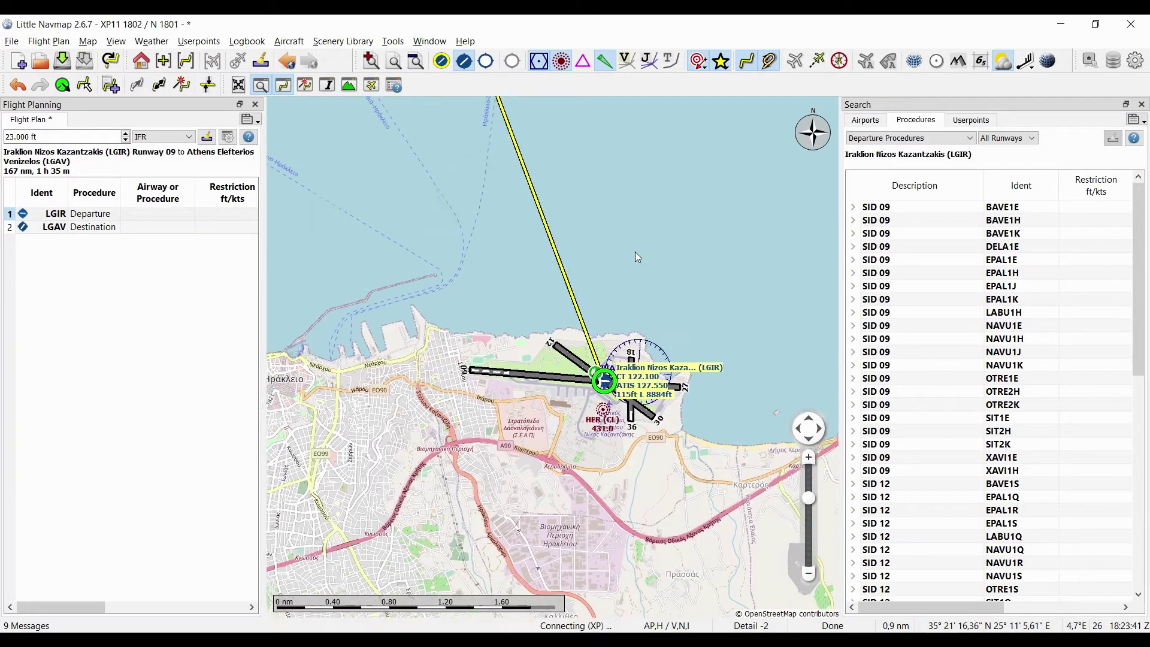
left_click(1001, 139)
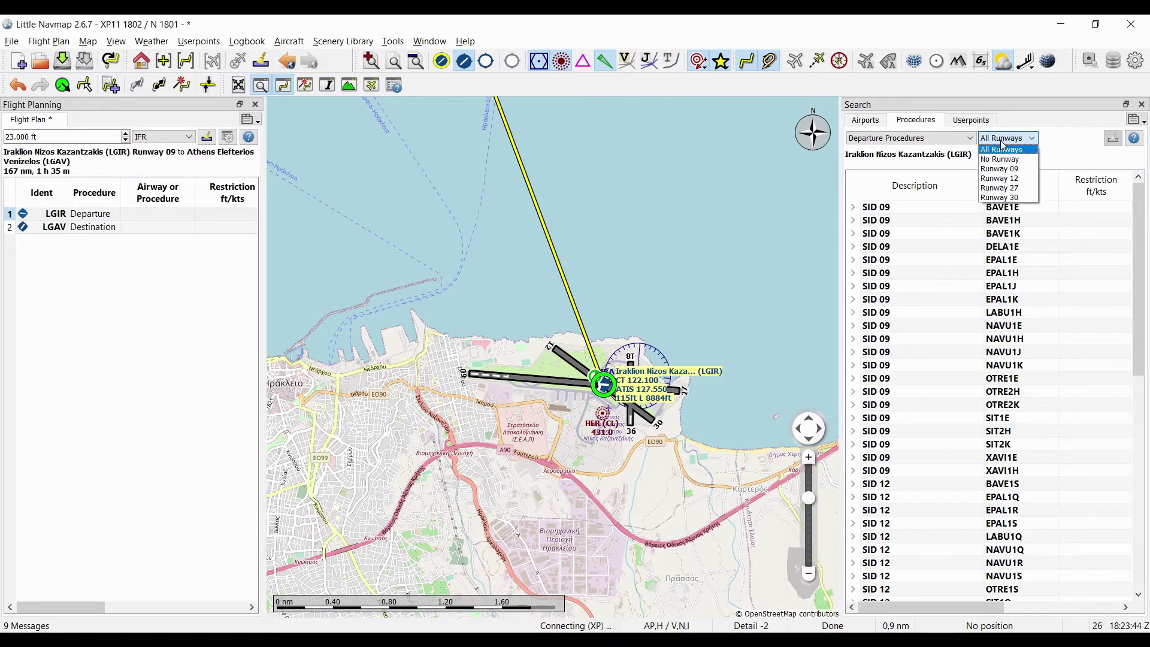
left_click(1004, 188)
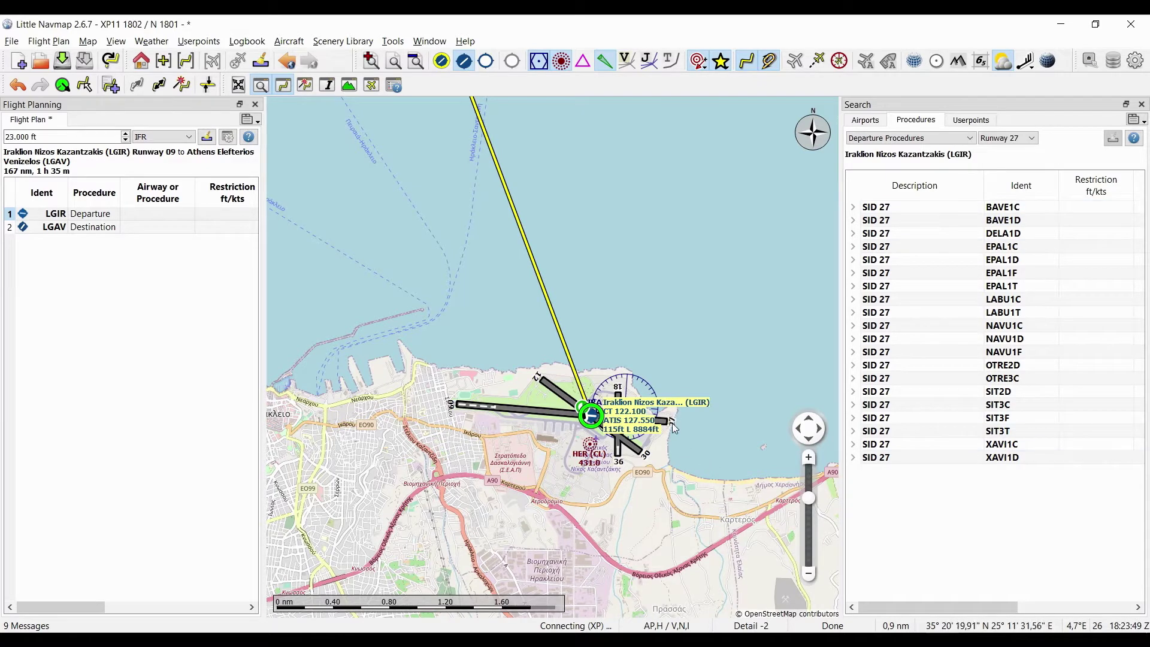
Preview the BAVE1C and EPAL1C, EPAL1F, EPAL1T departure routes on the map.
scroll(643, 306, "down", 3)
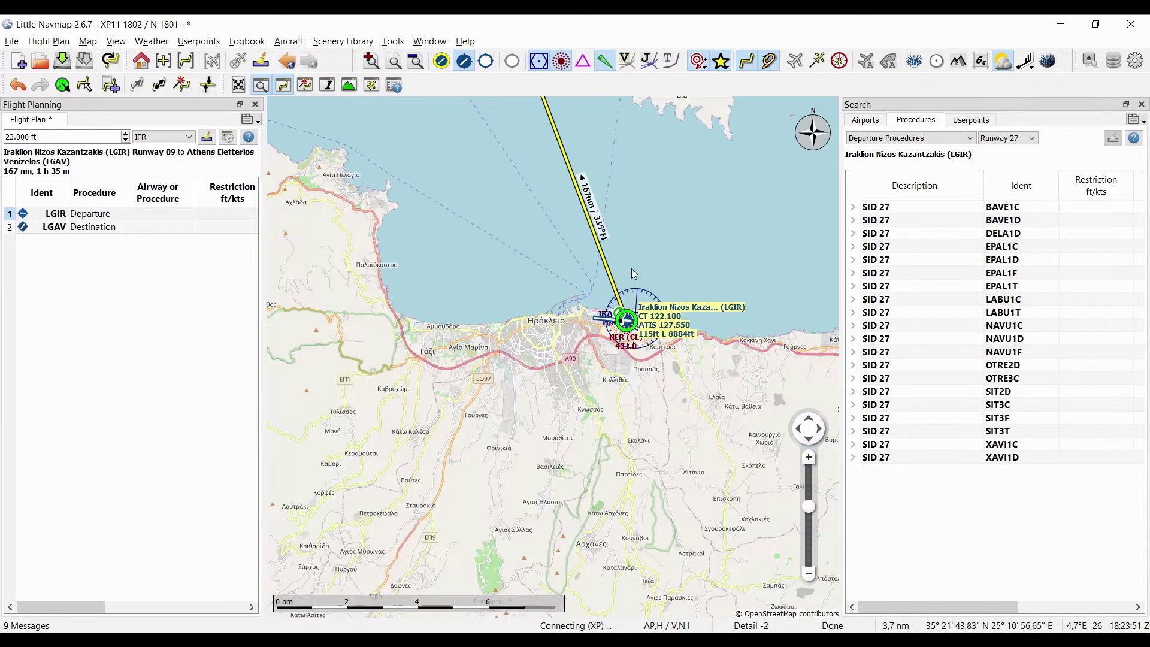
left_click_drag(650, 308, 612, 399)
left_click(892, 211)
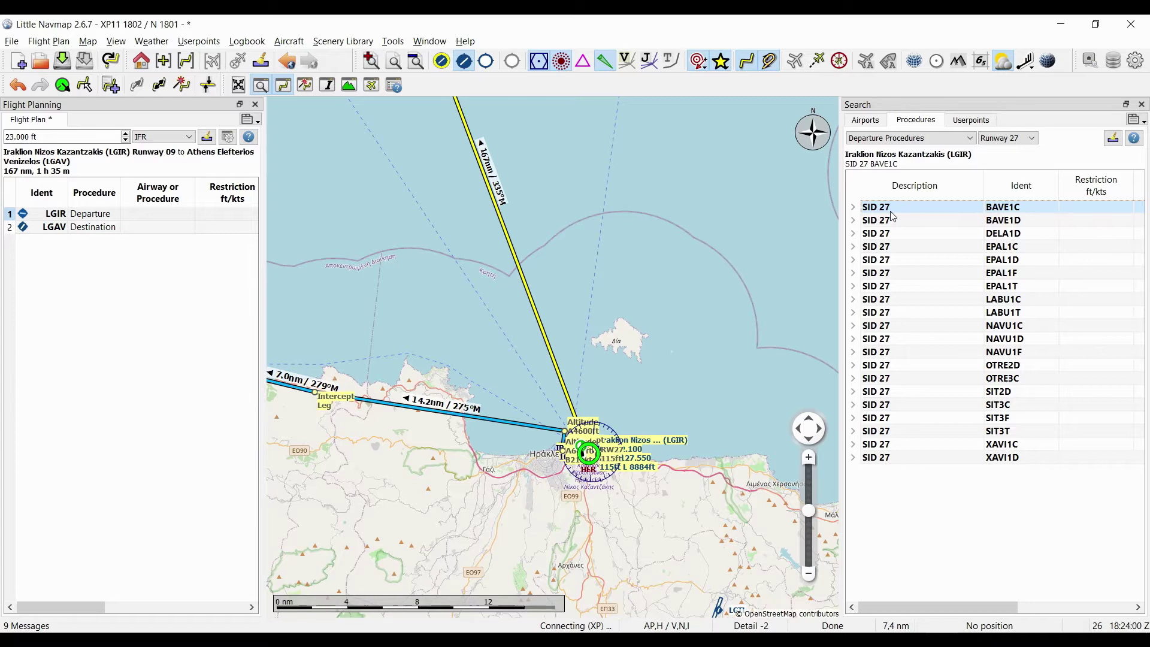
key("Down")
key("Down")
key("Down")
key("Down")
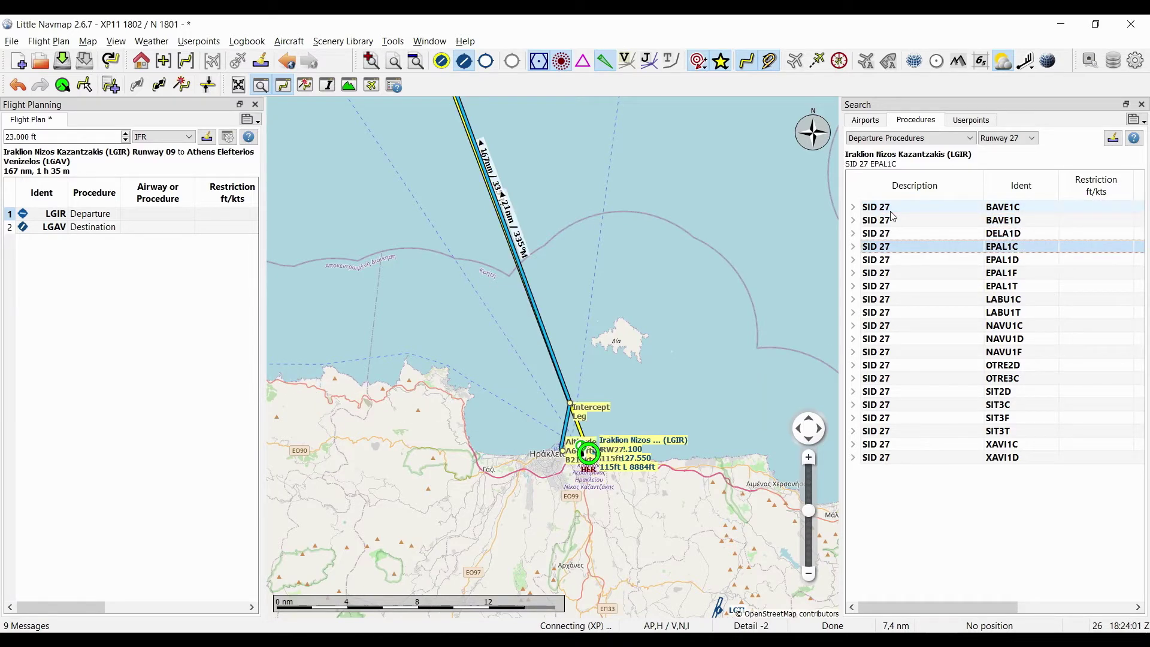
scroll(642, 239, "down", 3)
scroll(654, 201, "up", 2)
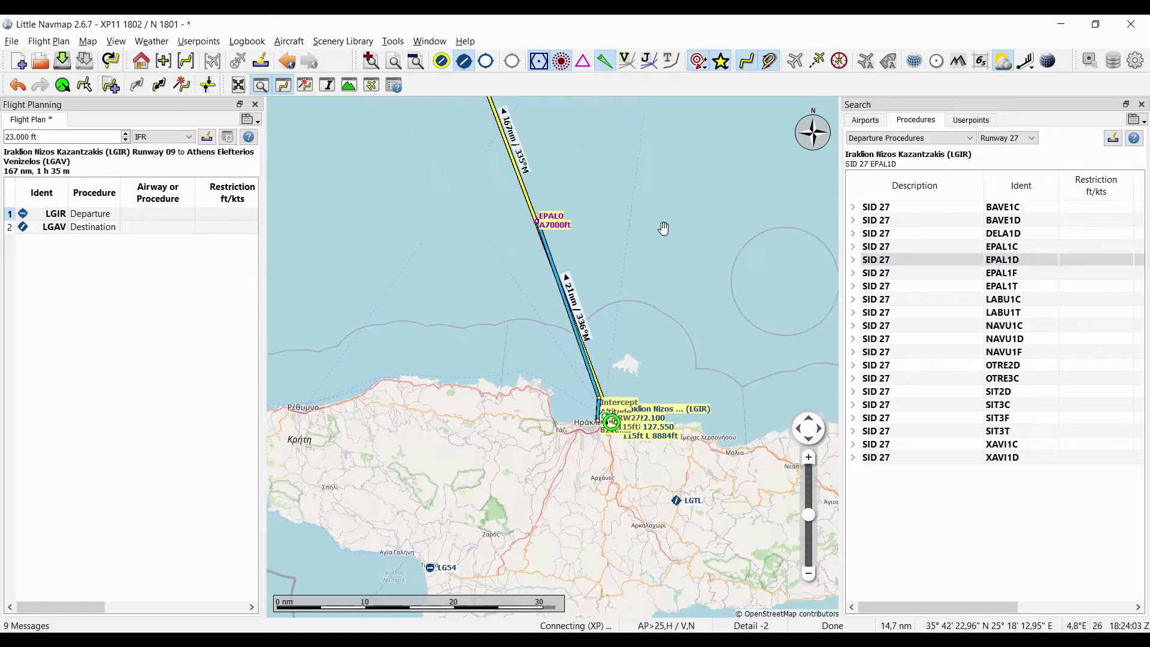
left_click(884, 246)
key("Down")
key("Down")
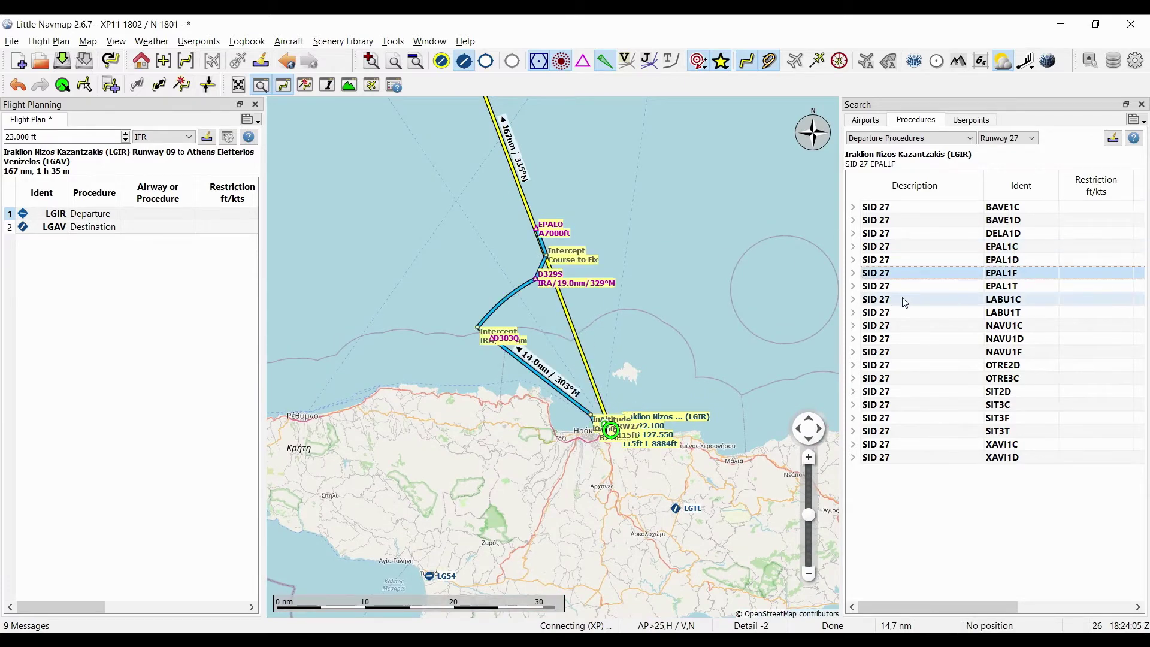
key("Down")
key("Up")
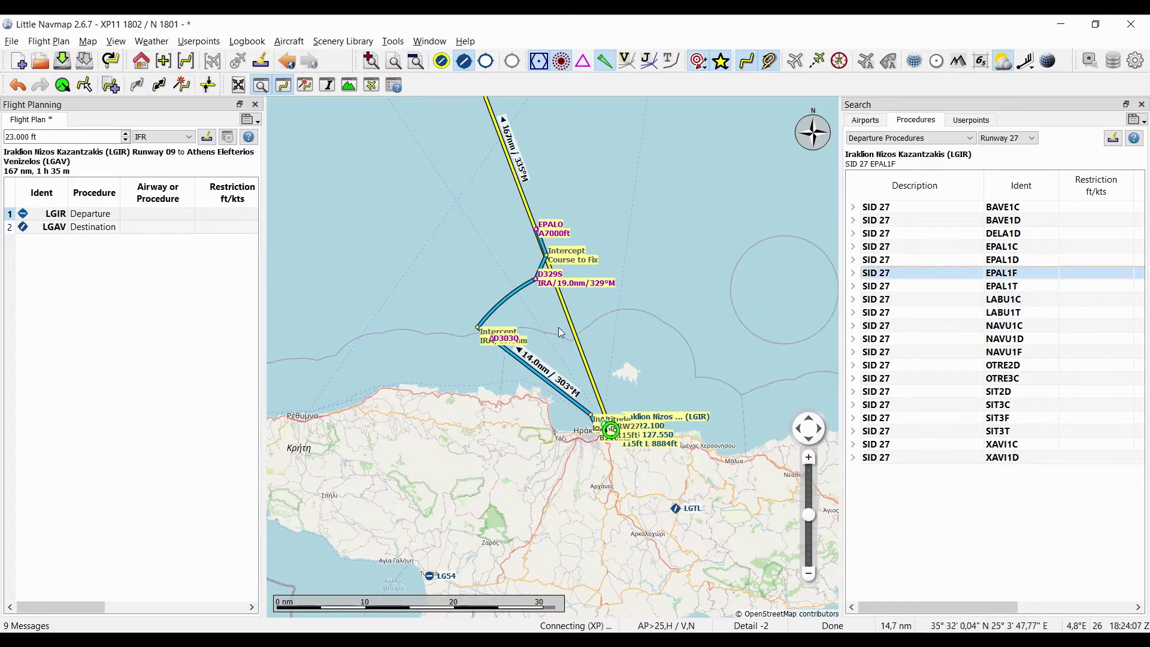
key("Down")
key("Up")
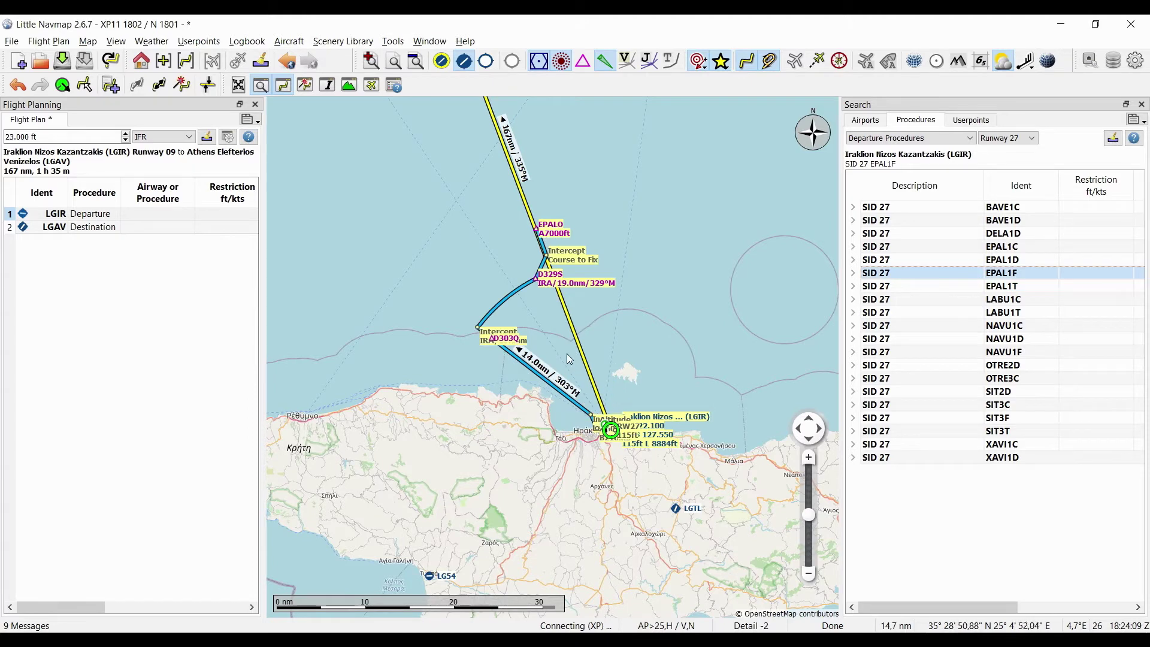
key("Down")
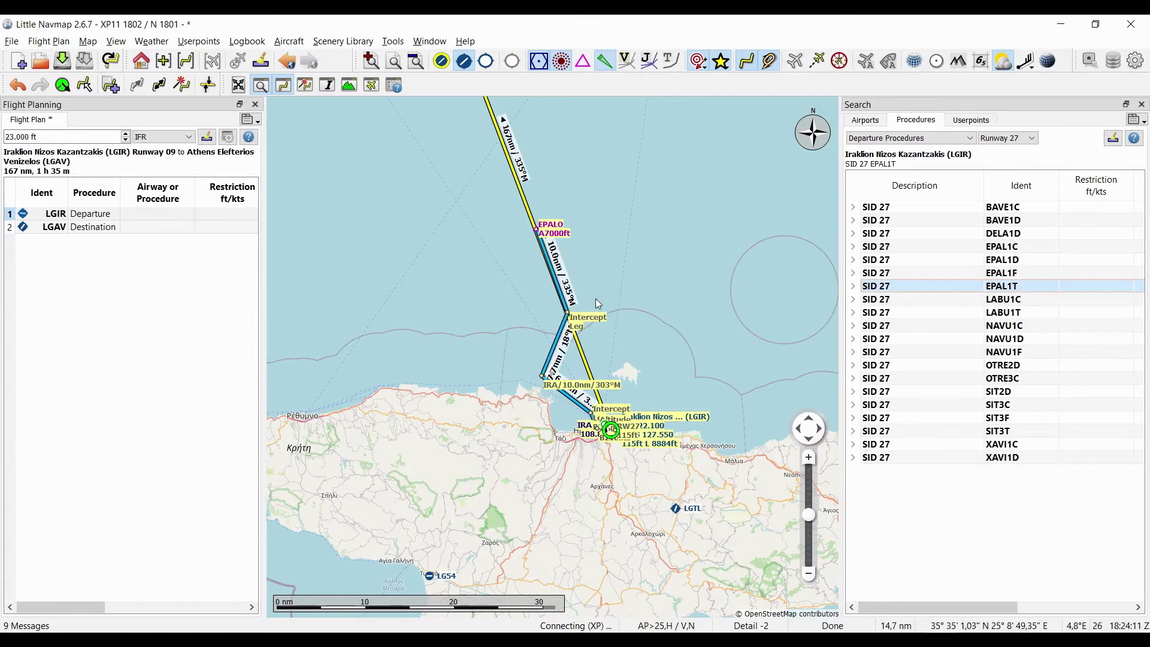
Compare the NAVU, OTRE and SIT departures, then insert SID 27 EPAL1F into the plan.
key("Down")
key("Down")
key("Down")
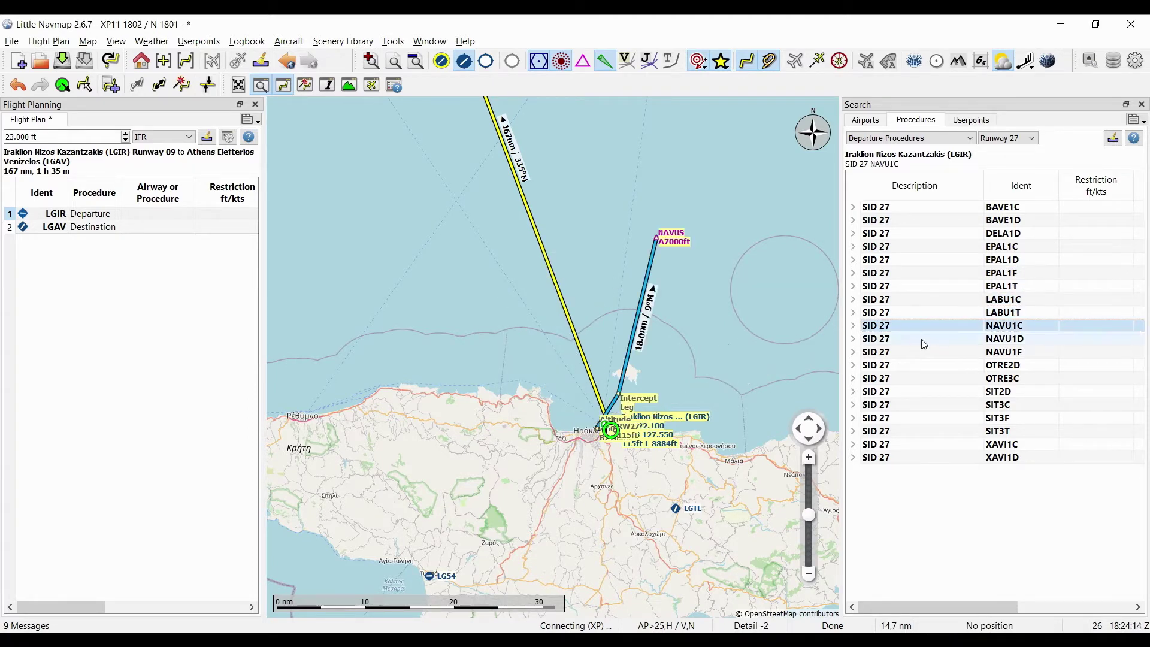
left_click(925, 339)
key("Down")
key("Down")
key("Up")
key("Up")
key("Up")
key("Up")
key("Up")
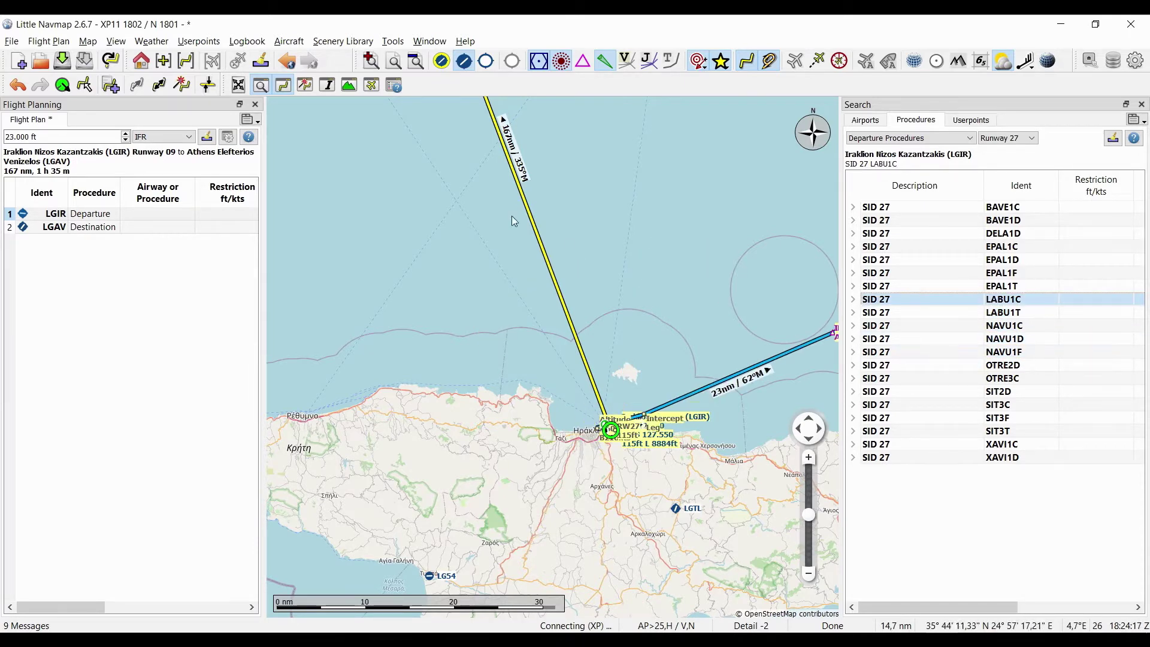
key("Down")
key("Down")
key("Down")
key("Down")
key("Down")
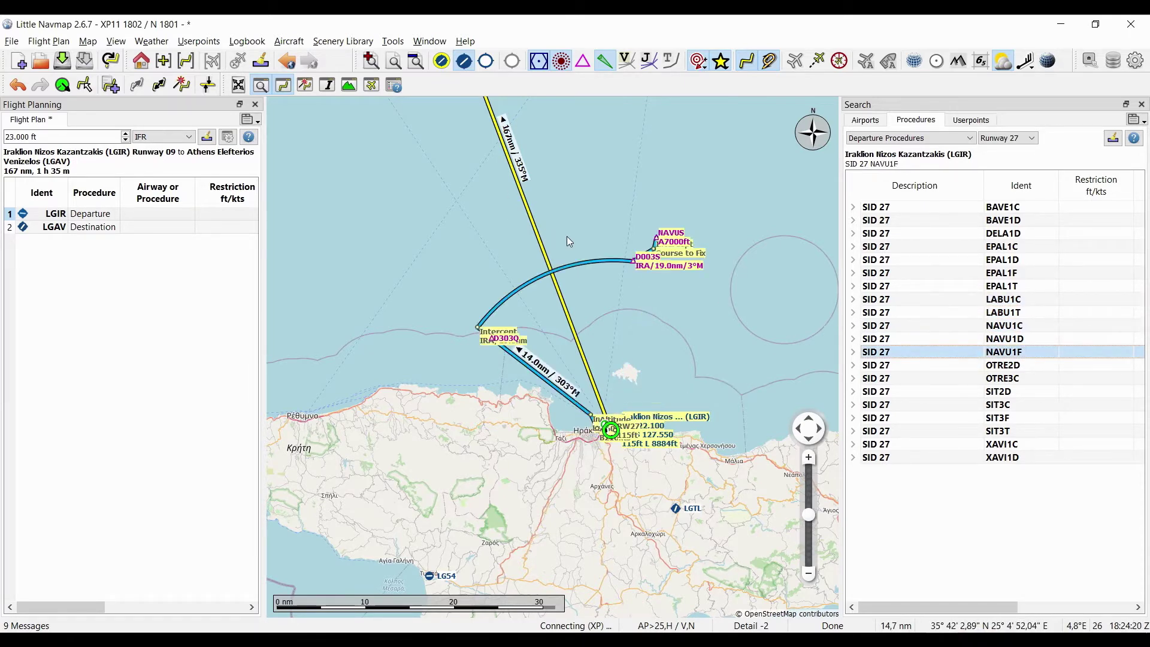
key("Down")
key("Down")
key("Down")
key("Down")
key("Down")
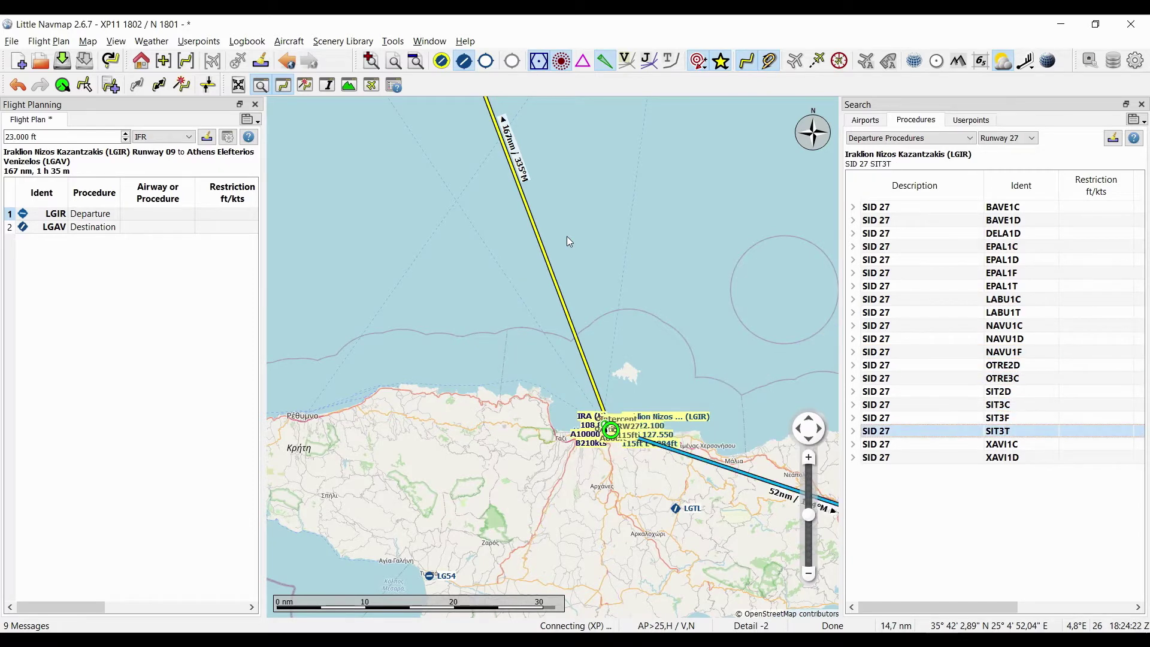
key("Up")
key("Up")
key("Up")
key("Up")
key("Up")
key("Up")
key("Up")
key("Up")
key("Up")
key("Up")
key("Up")
key("Up")
key("Up")
key("Down")
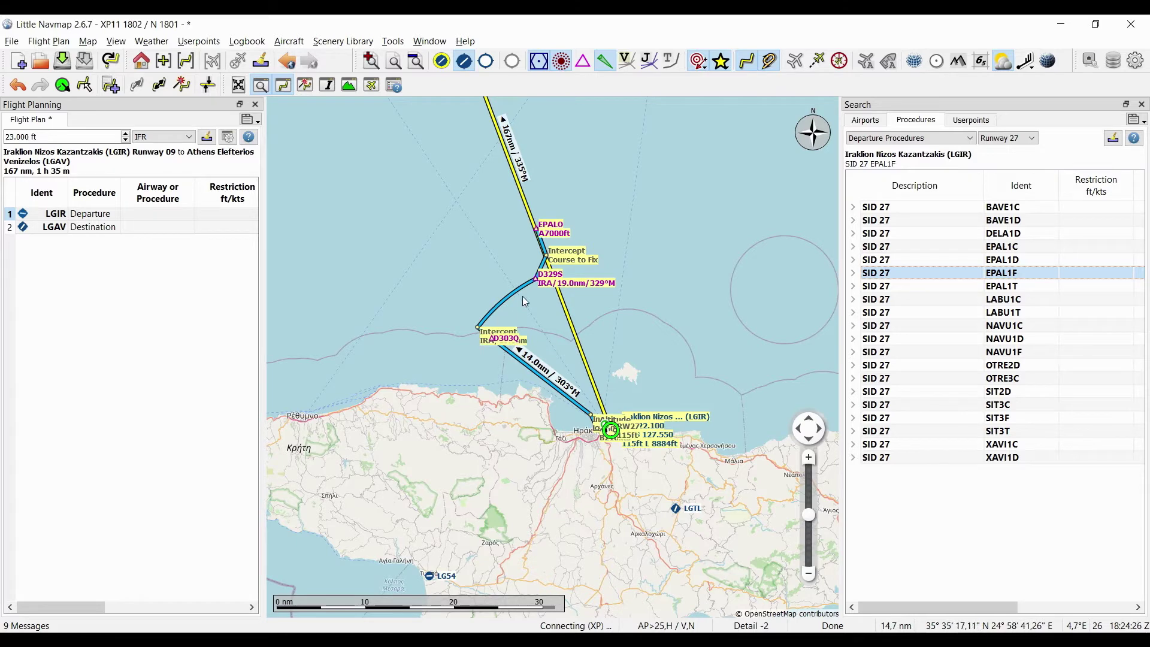
right_click(900, 276)
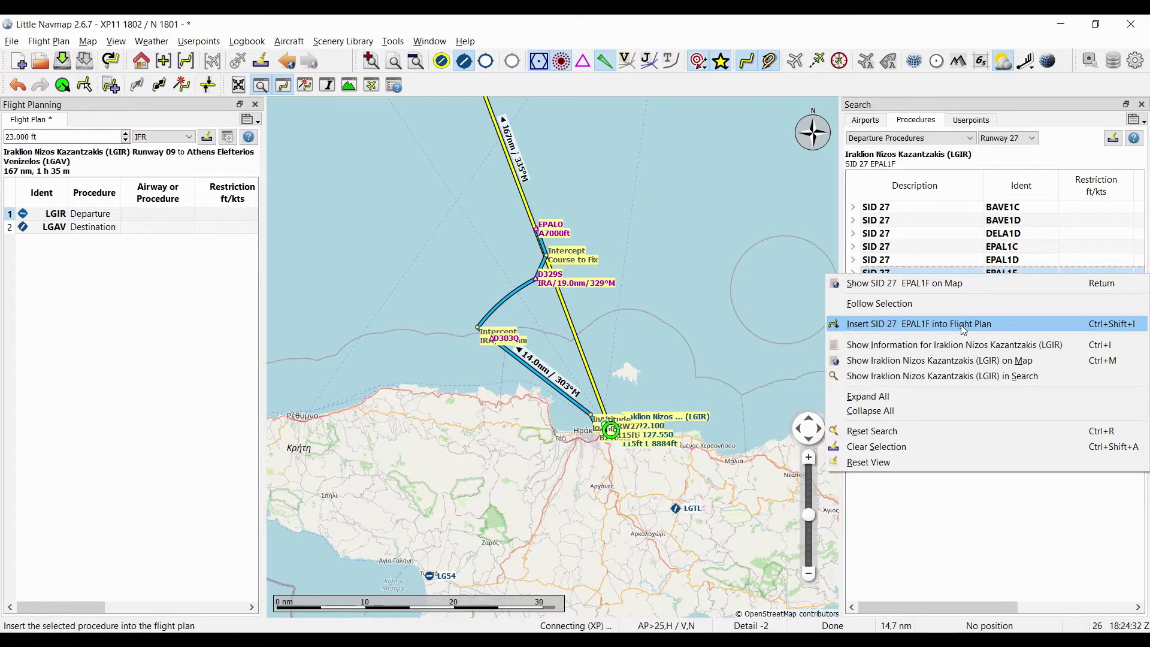
left_click(1090, 329)
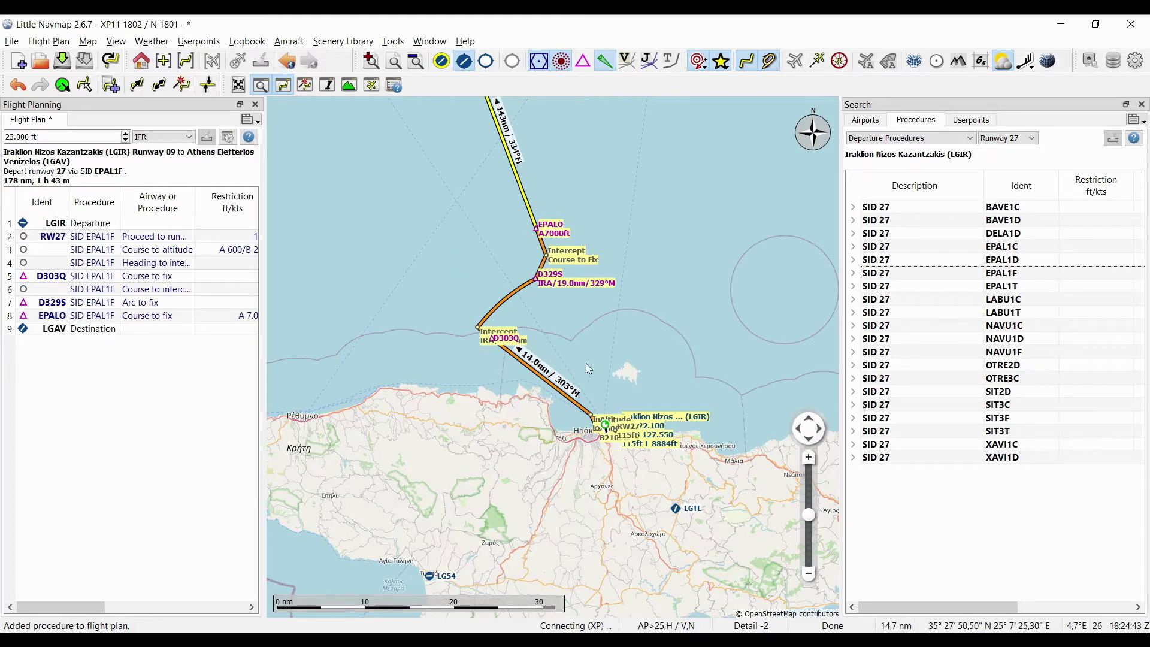
Show LGAV's arrival procedures from its flight plan row and zoom the map onto the airport.
scroll(612, 335, "down", 2)
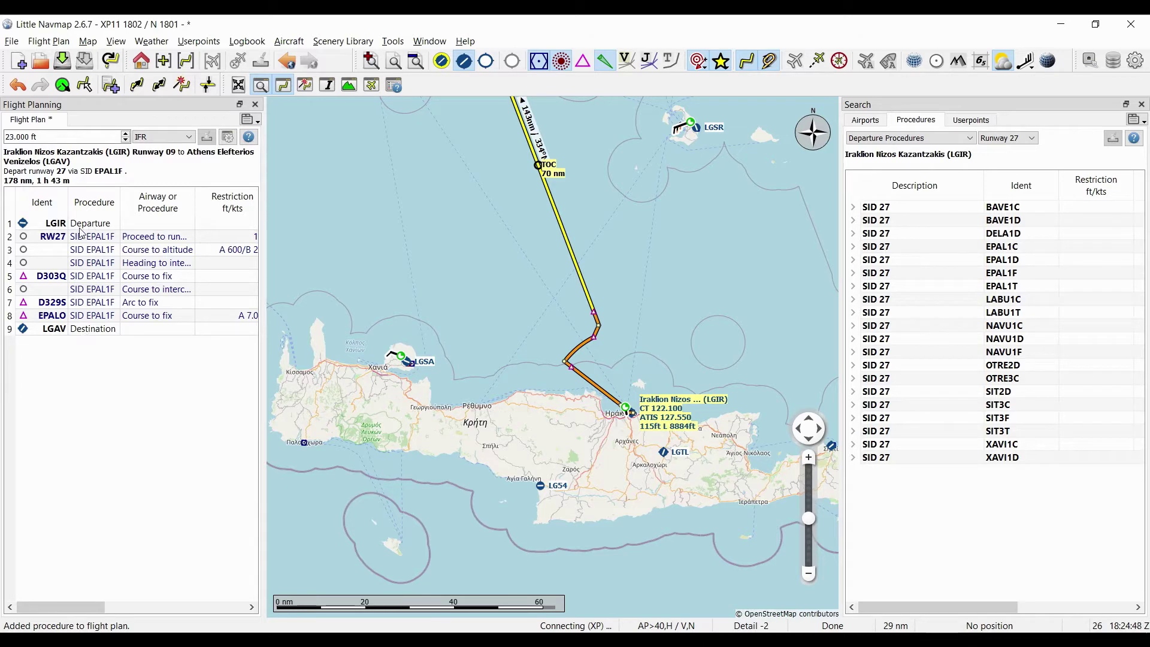
scroll(463, 204, "down", 2)
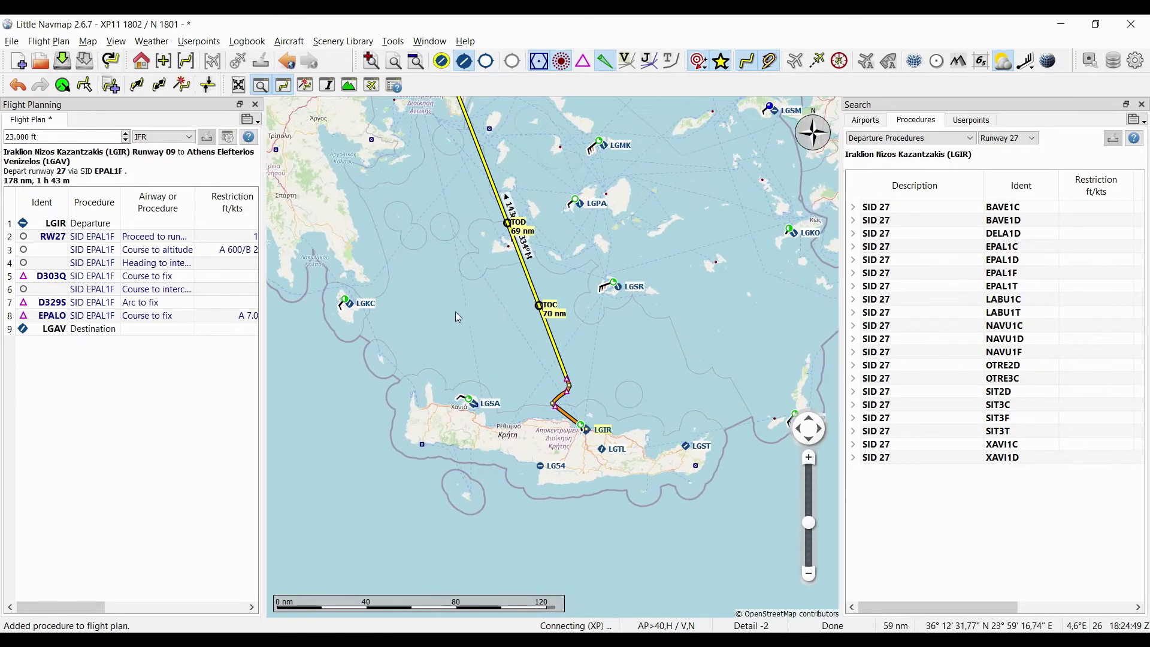
right_click(94, 329)
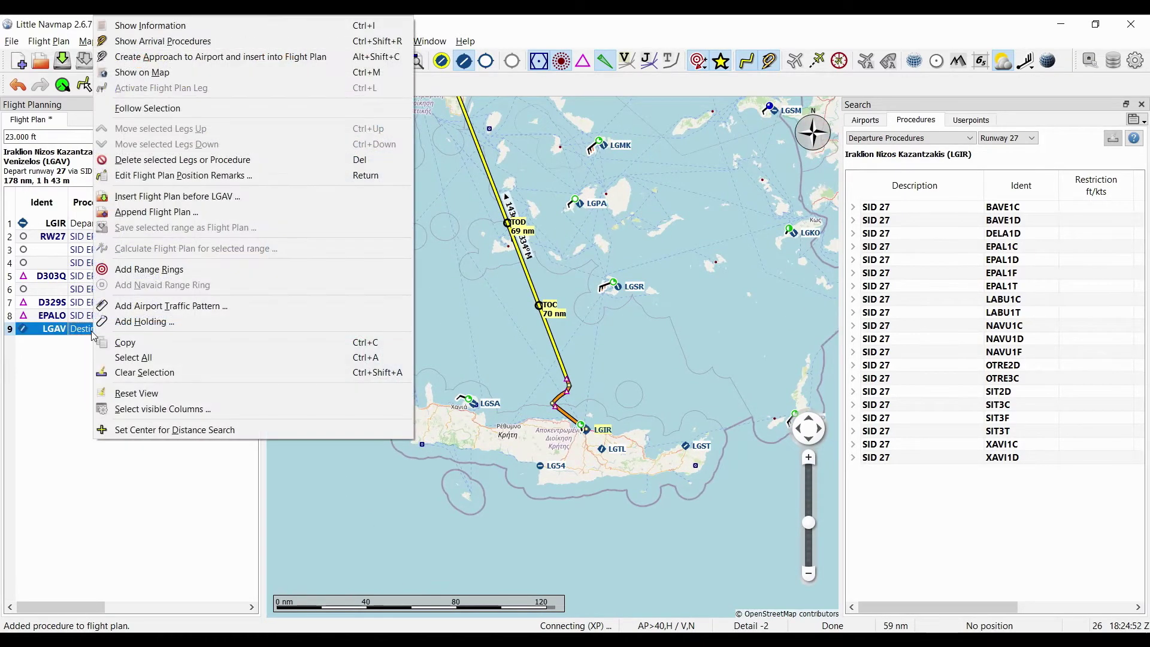
left_click(141, 42)
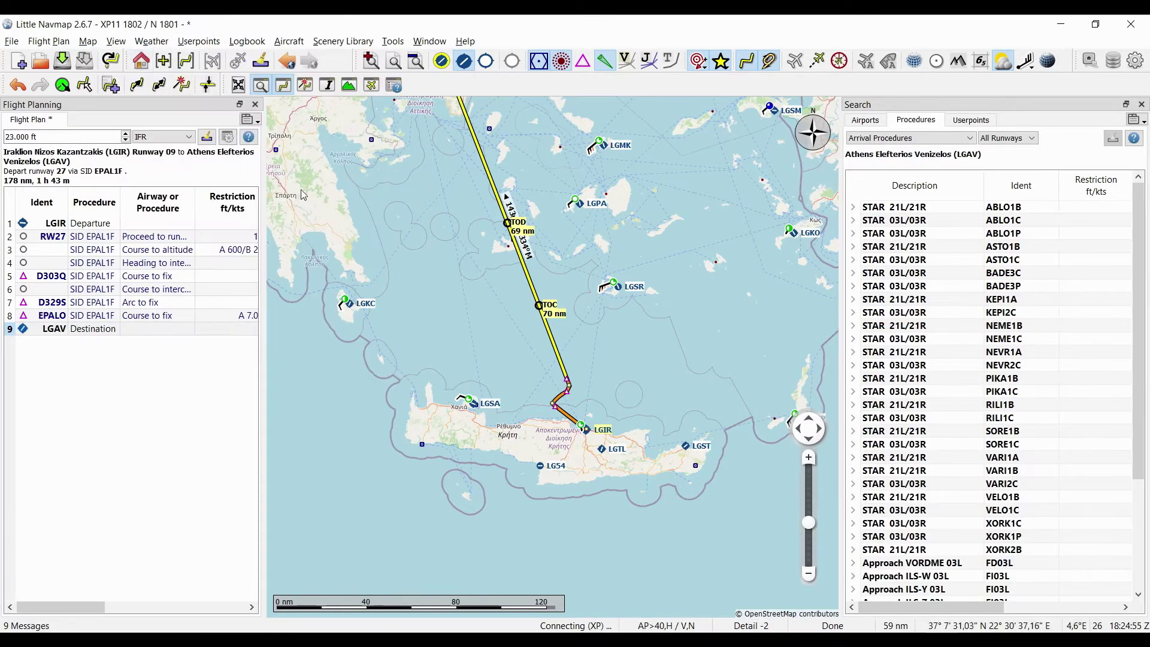
scroll(543, 362, "up", 6)
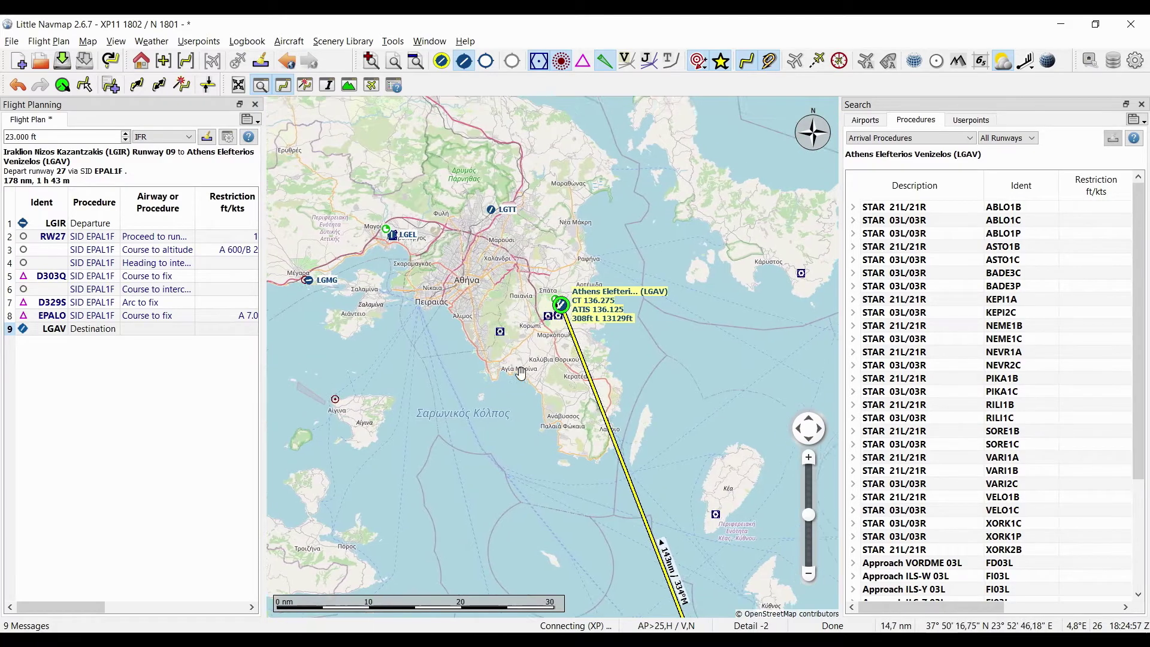
scroll(514, 366, "up", 3)
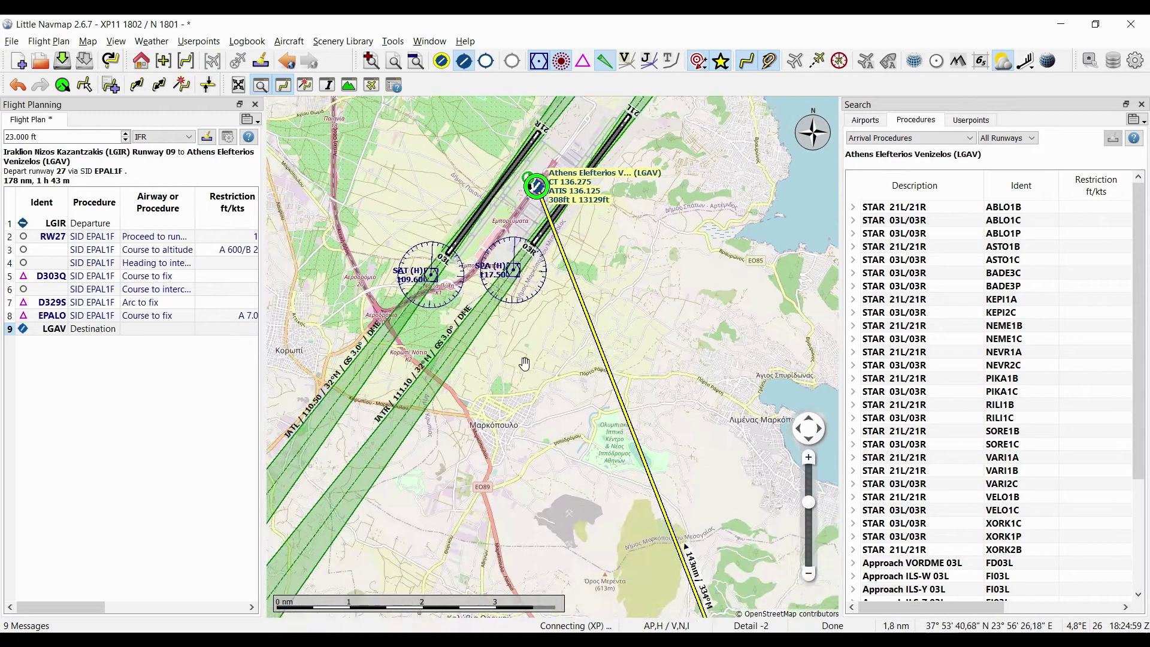
scroll(535, 220, "down", 2)
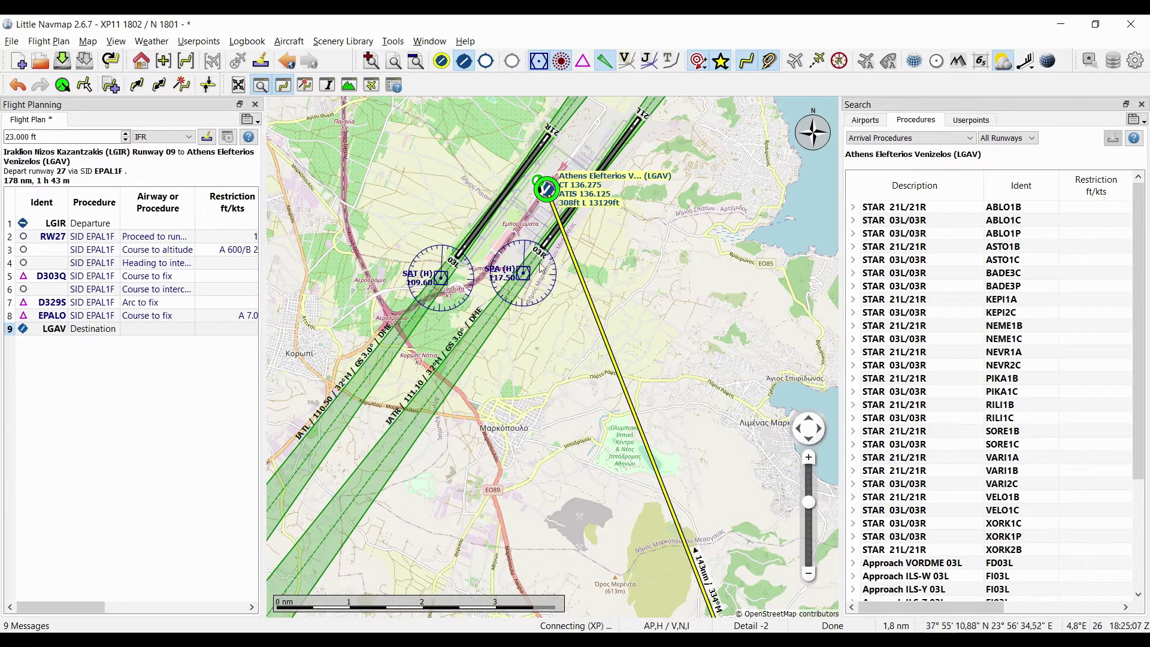
scroll(541, 274, "down", 2)
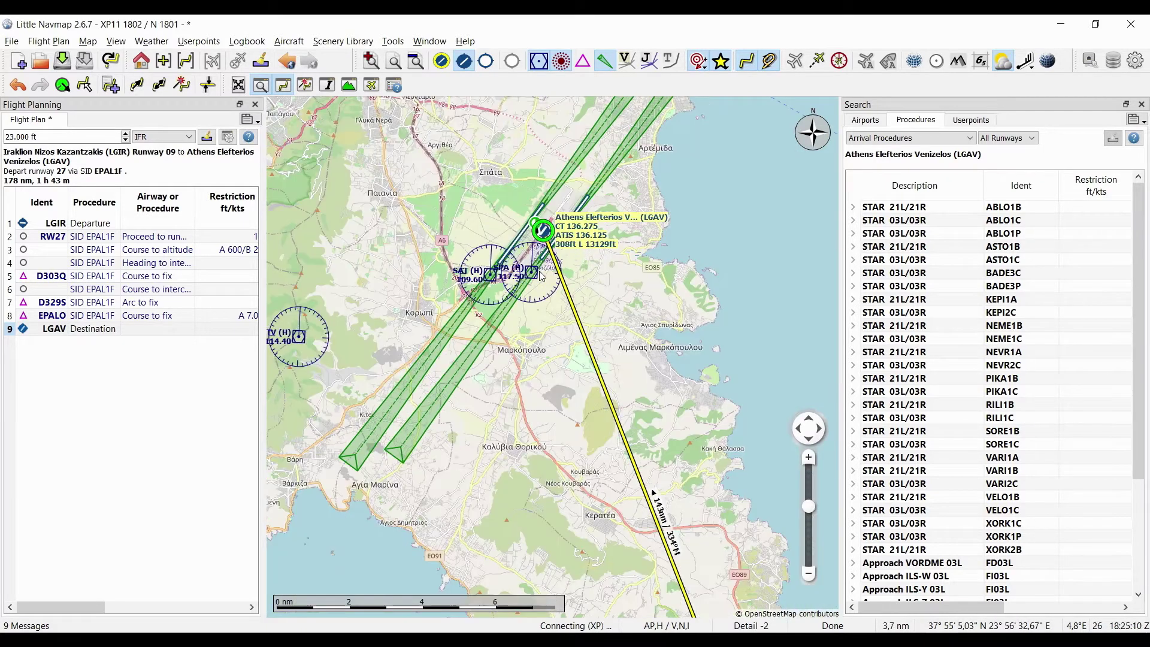
Filter LGAV arrivals to runway 03R and view the area south of the airport.
left_click(1022, 138)
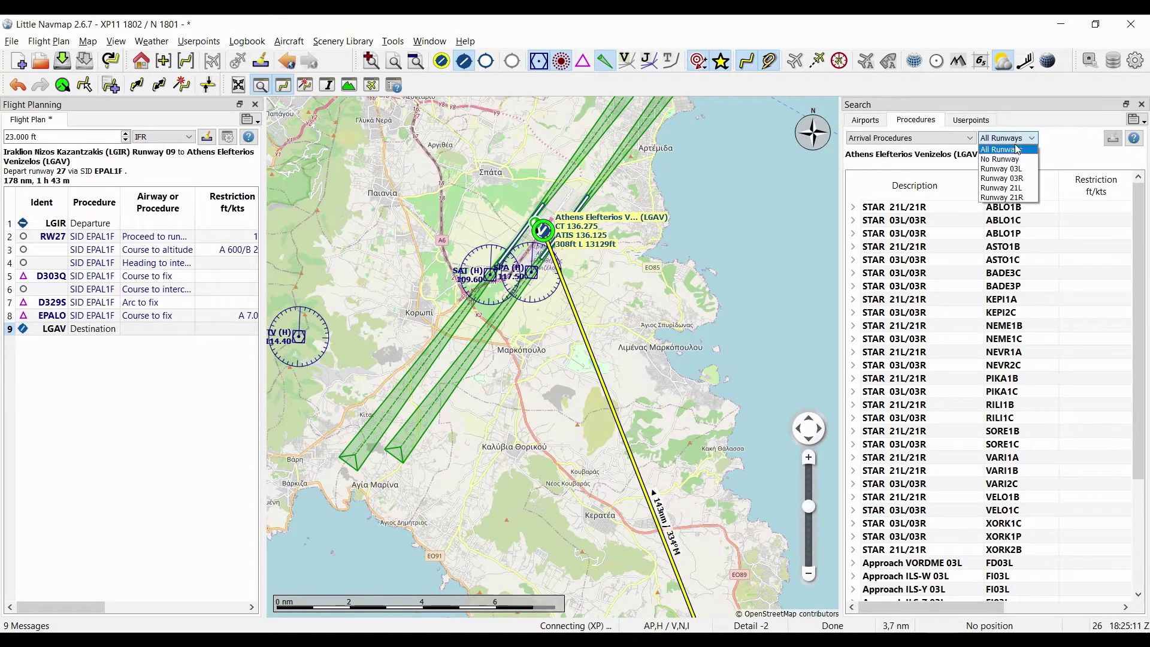
left_click(1009, 179)
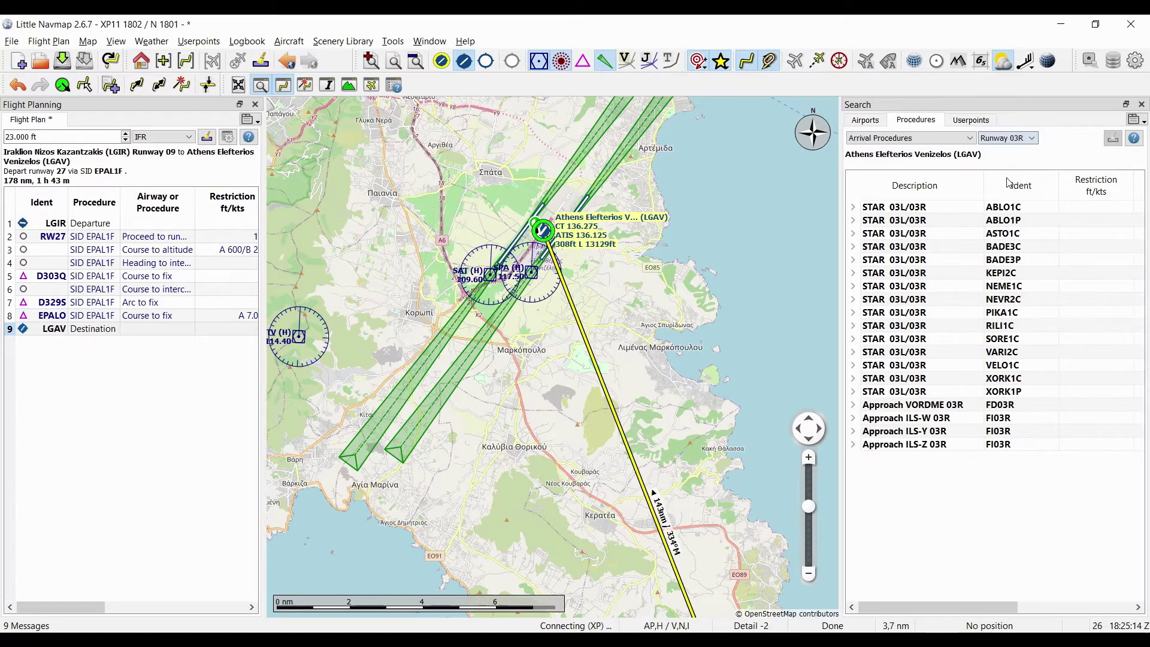
scroll(728, 253, "down", 2)
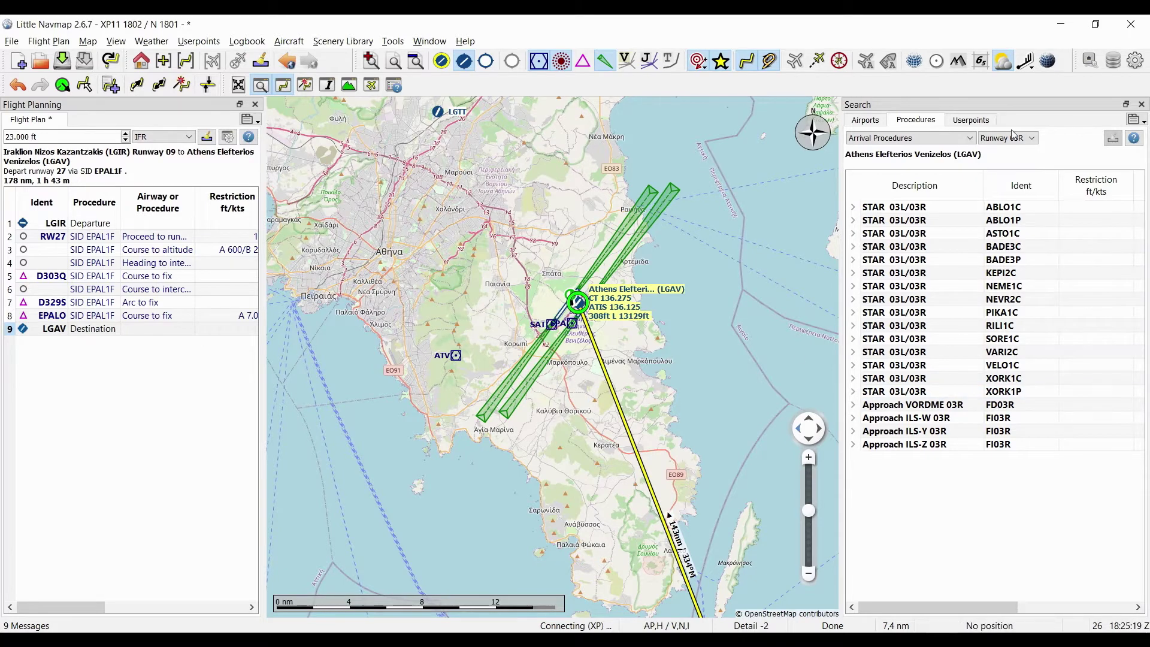
scroll(600, 402, "up", 1)
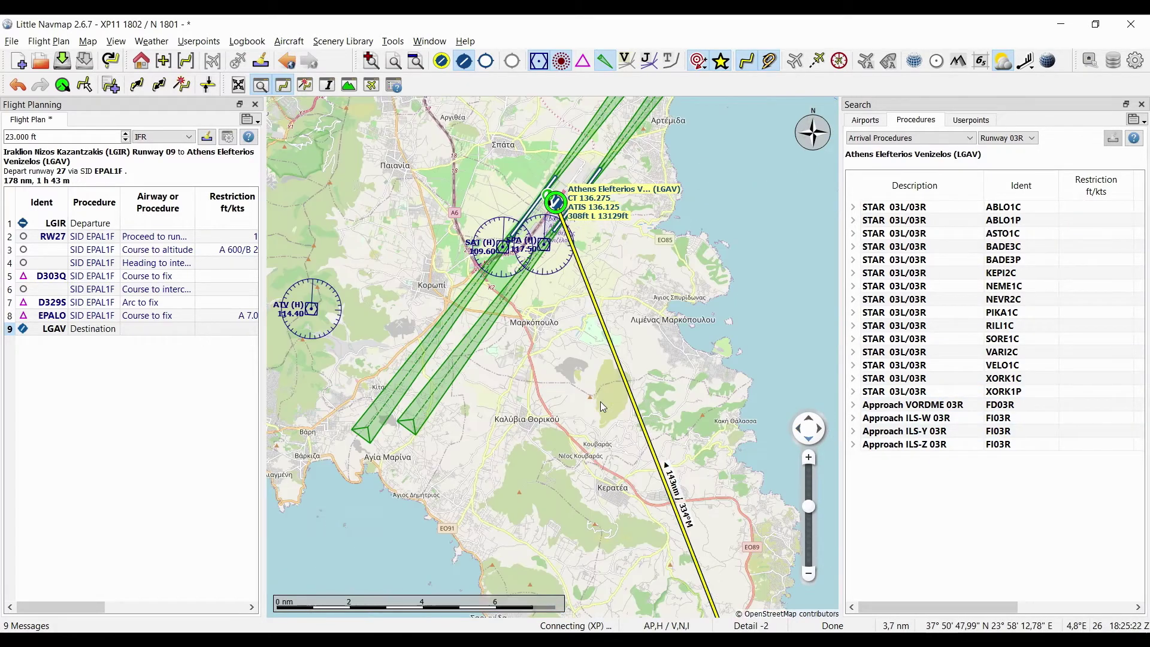
scroll(599, 401, "down", 1)
left_click_drag(589, 391, 574, 337)
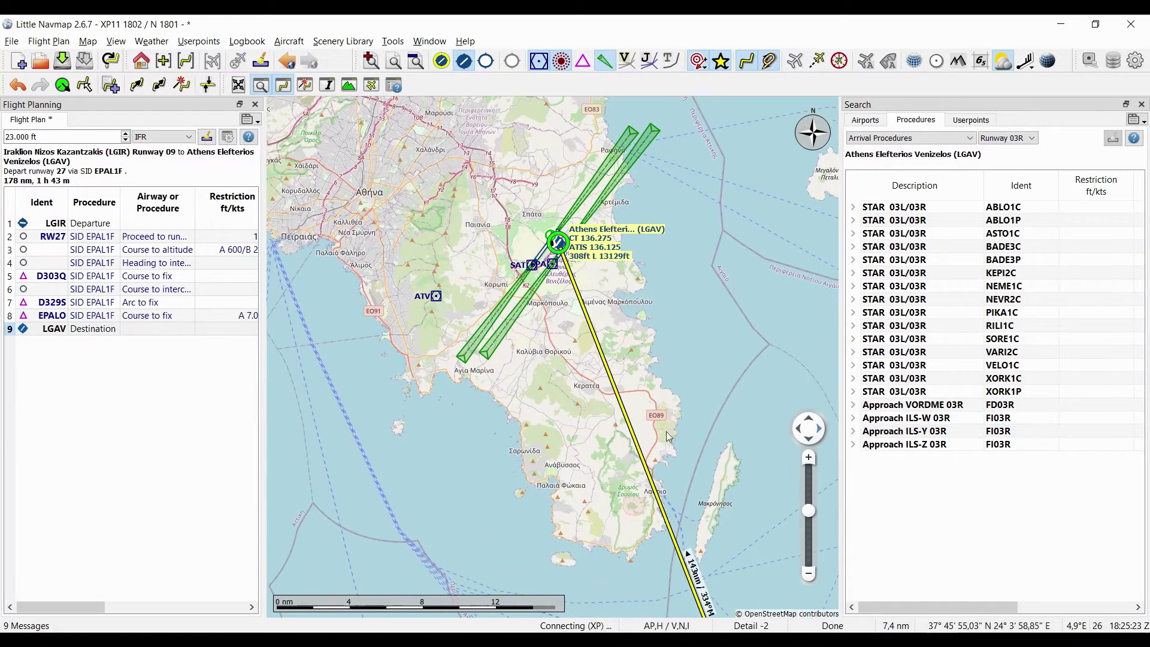
scroll(537, 386, "up", 1)
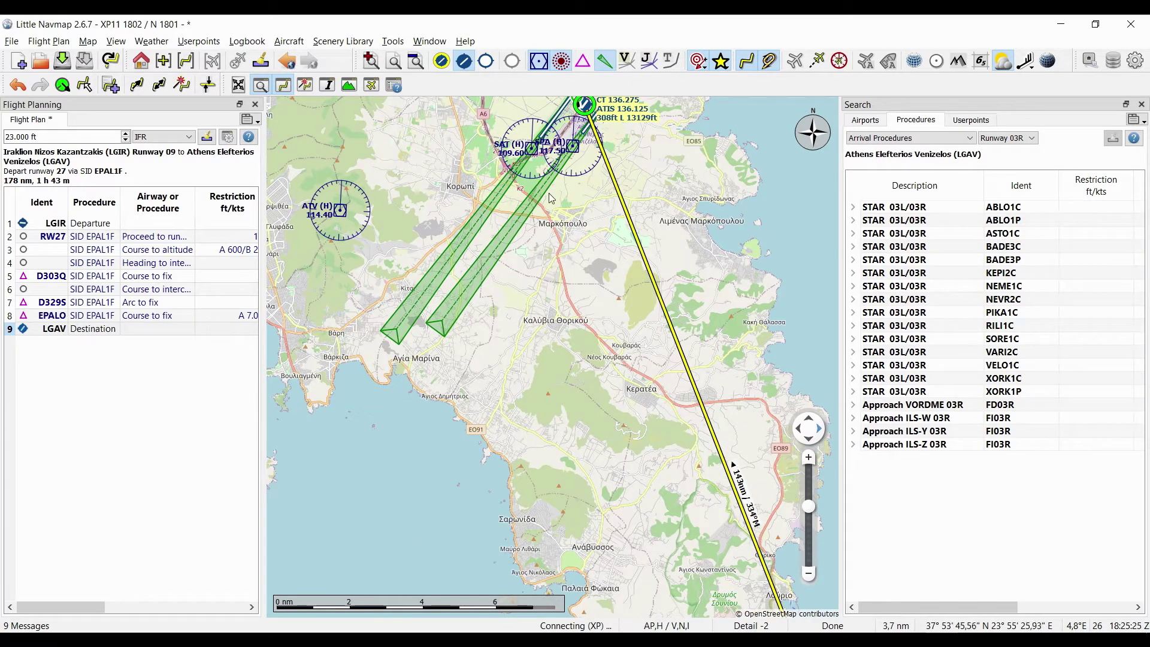
scroll(660, 328, "down", 3)
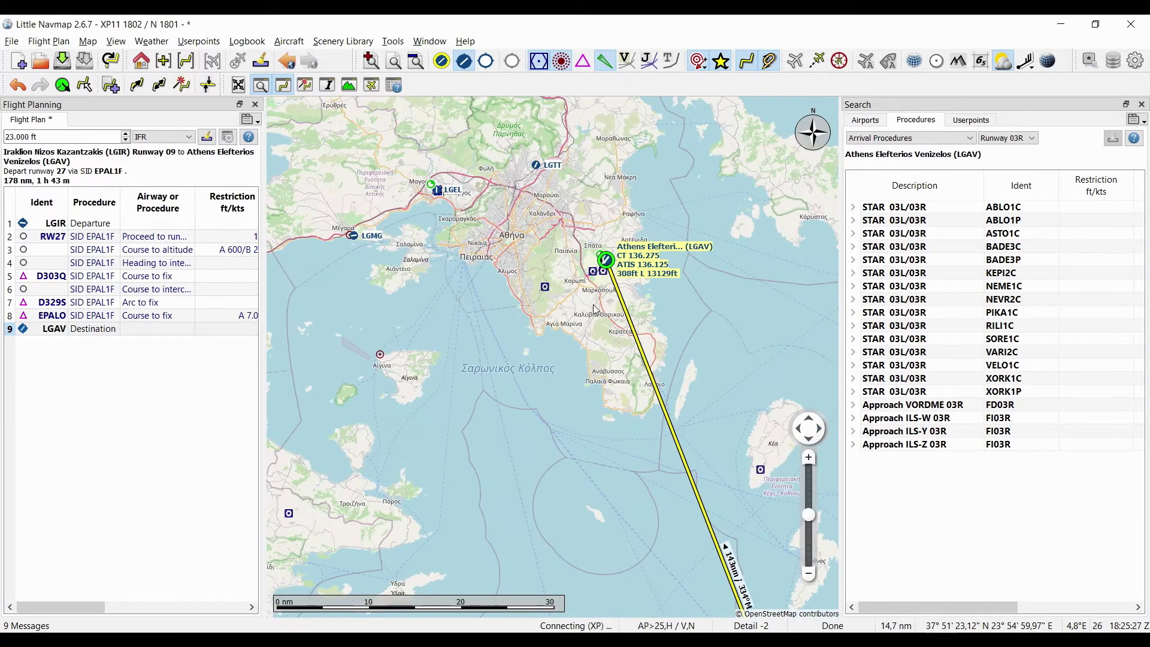
Compare the ILS-W, ILS-Y and ILS-Z 03R approach previews, settling on ILS-Z 03R.
left_click(909, 419)
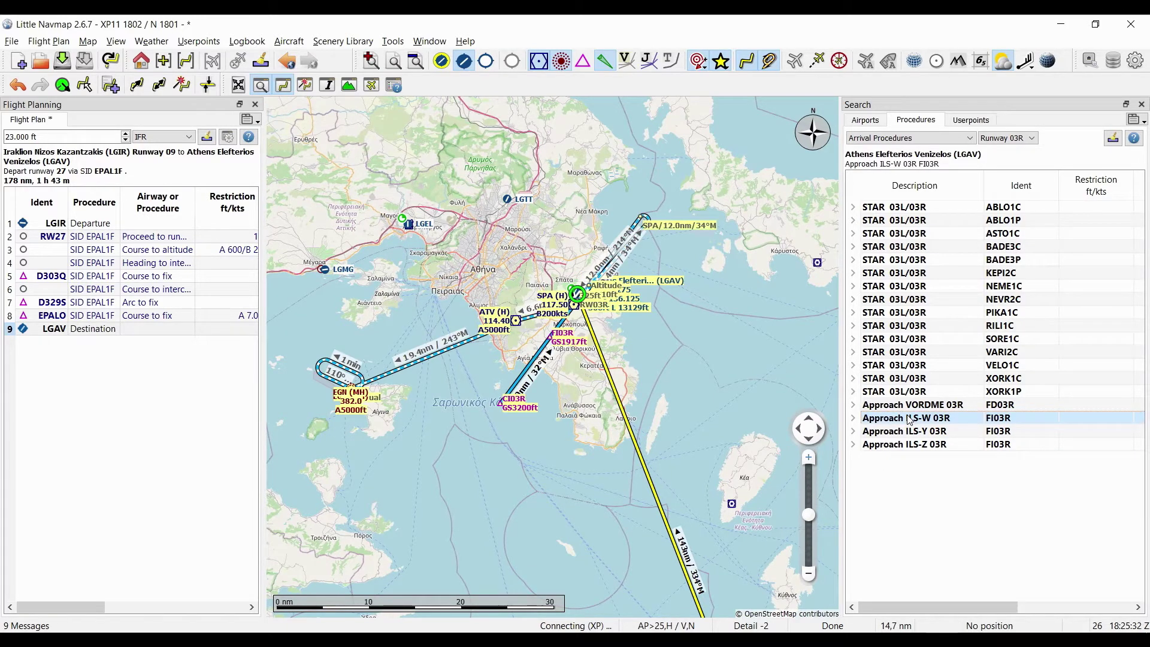
left_click(936, 444)
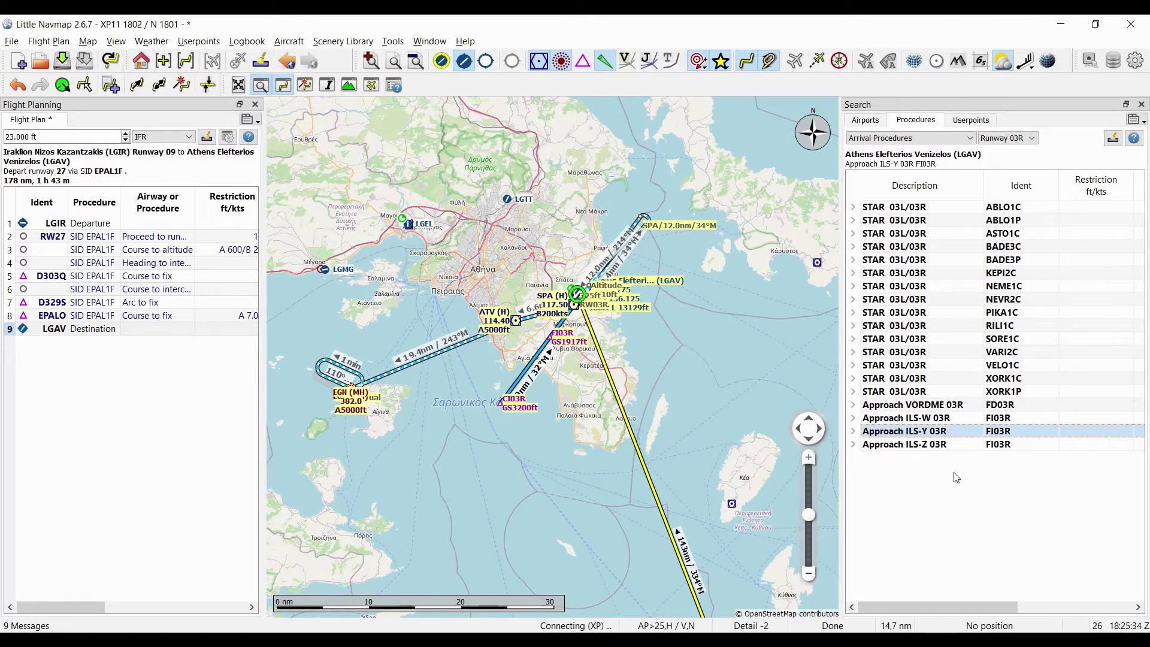
key("Up")
key("Up")
key("Down")
key("Down")
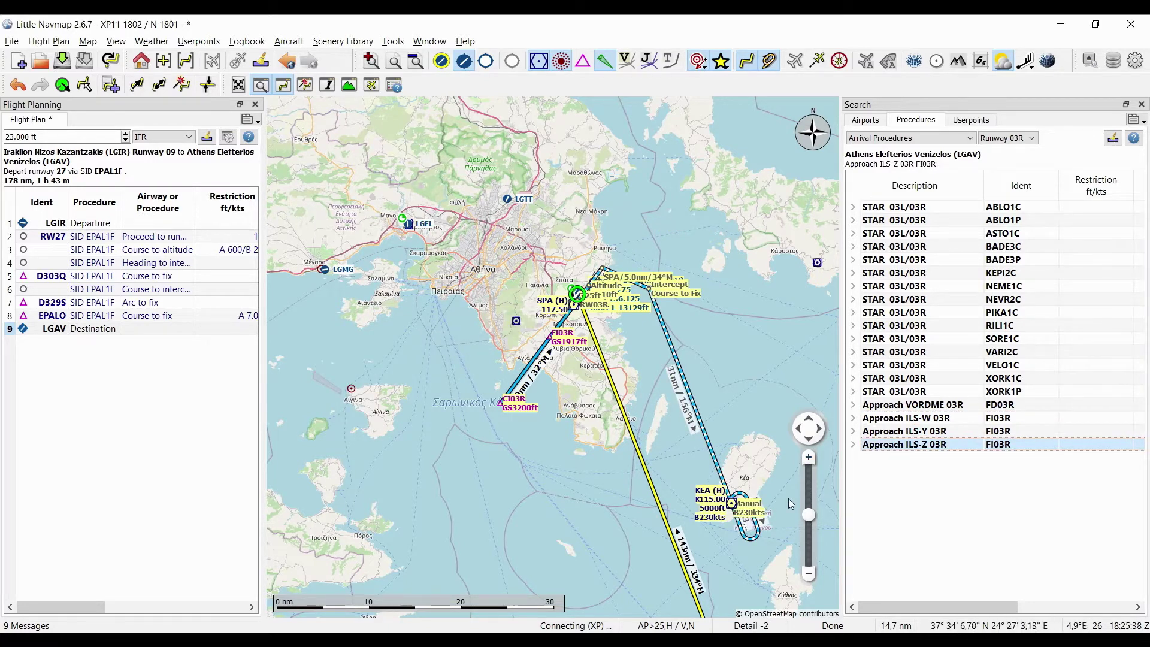
key("Up")
key("Up")
key("Down")
key("Down")
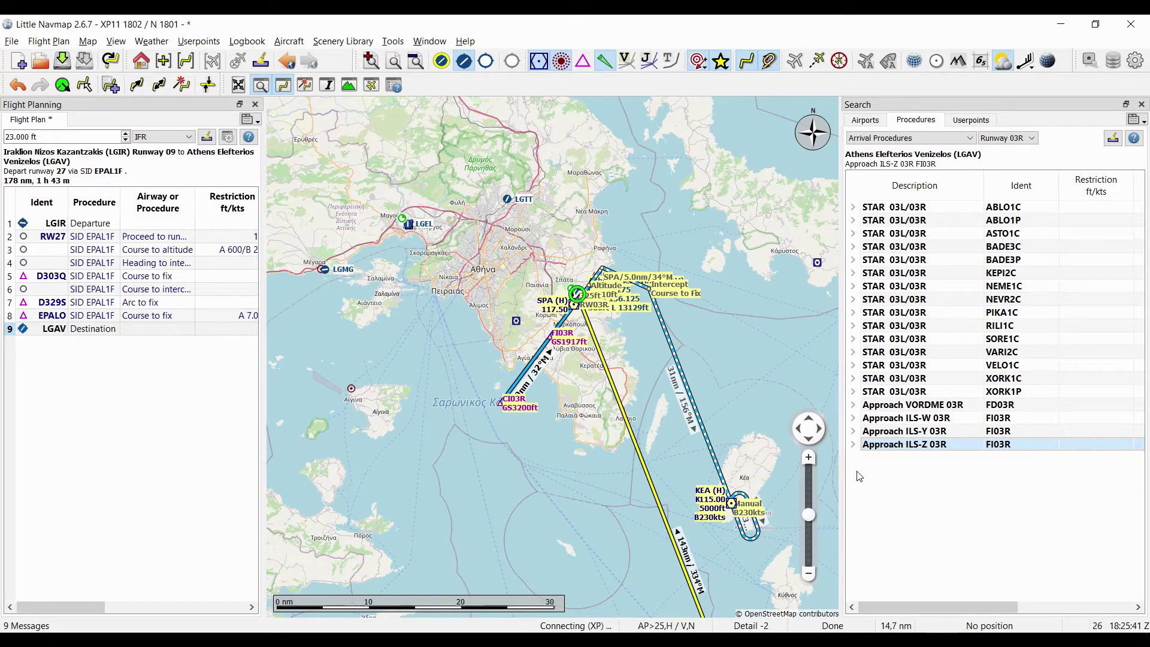
scroll(657, 363, "up", 1)
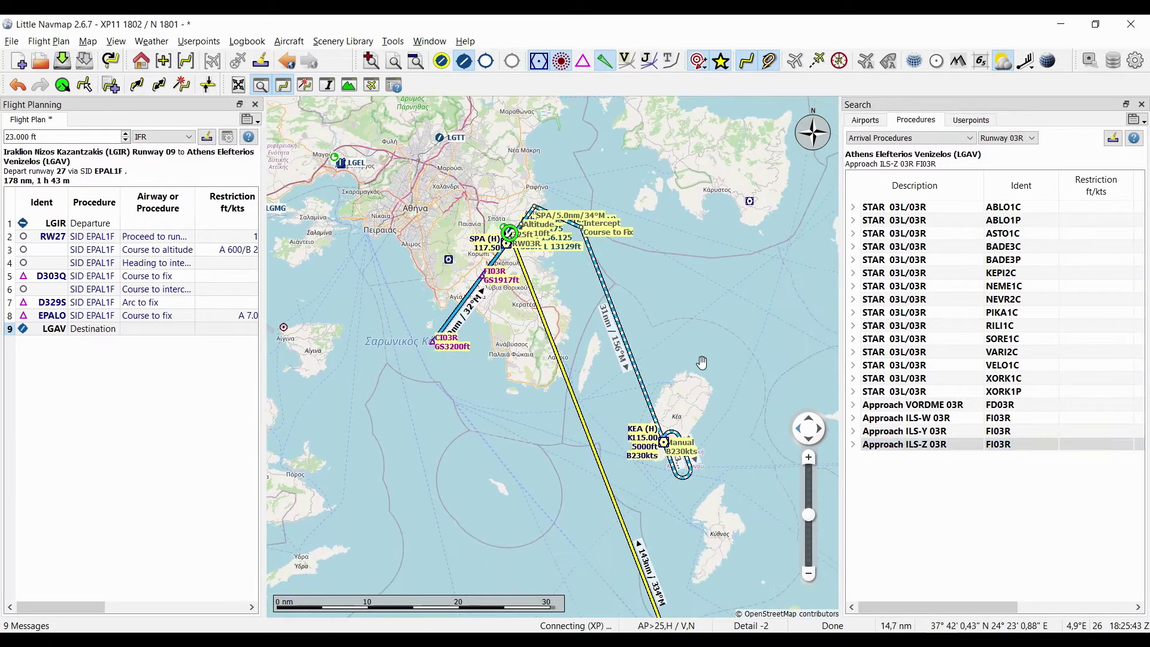
scroll(657, 363, "up", 1)
scroll(656, 363, "down", 2)
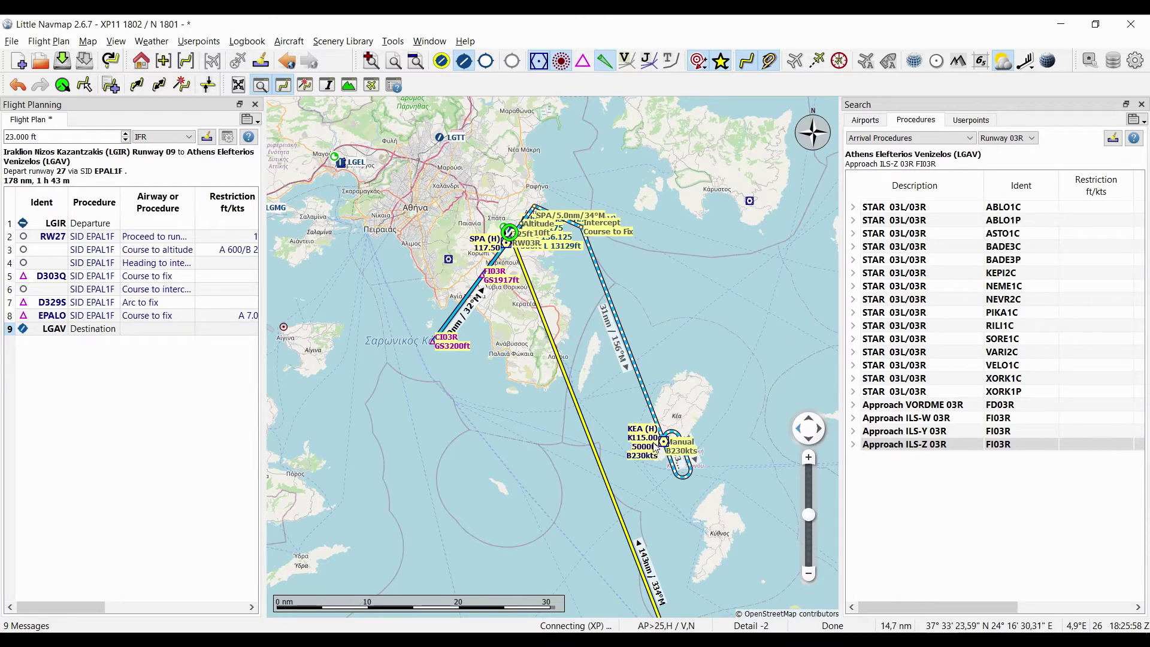
Insert the ILS-Z 03R approach into the plan, bringing it to 184 nm, 1 h 50 m.
right_click(912, 445)
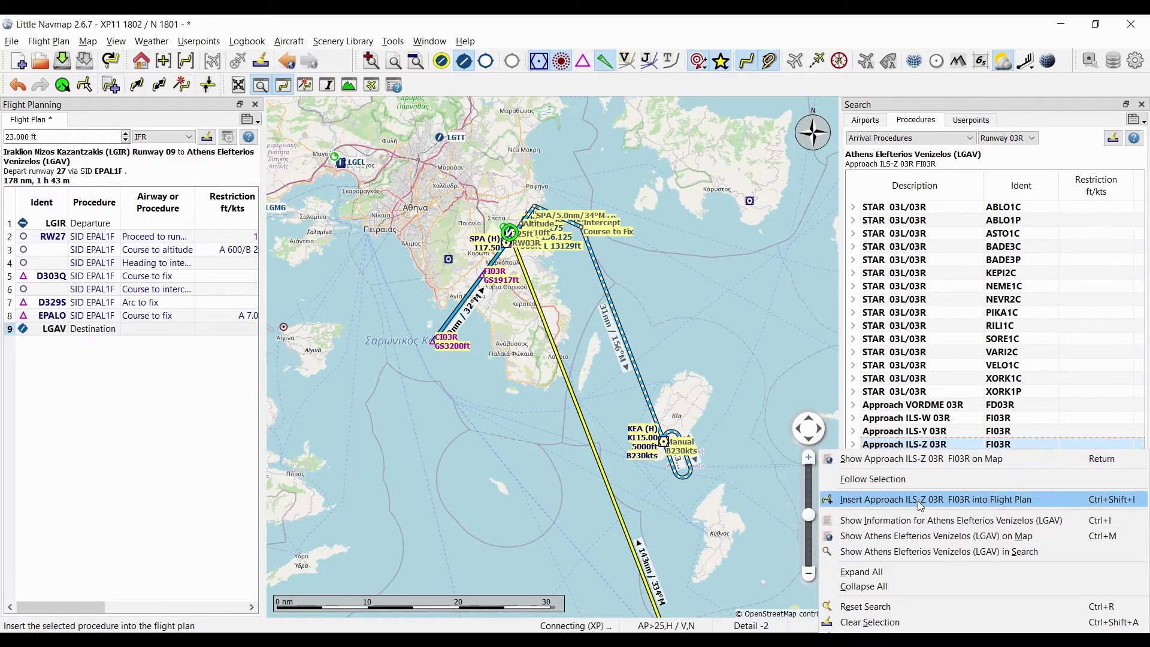
left_click(982, 500)
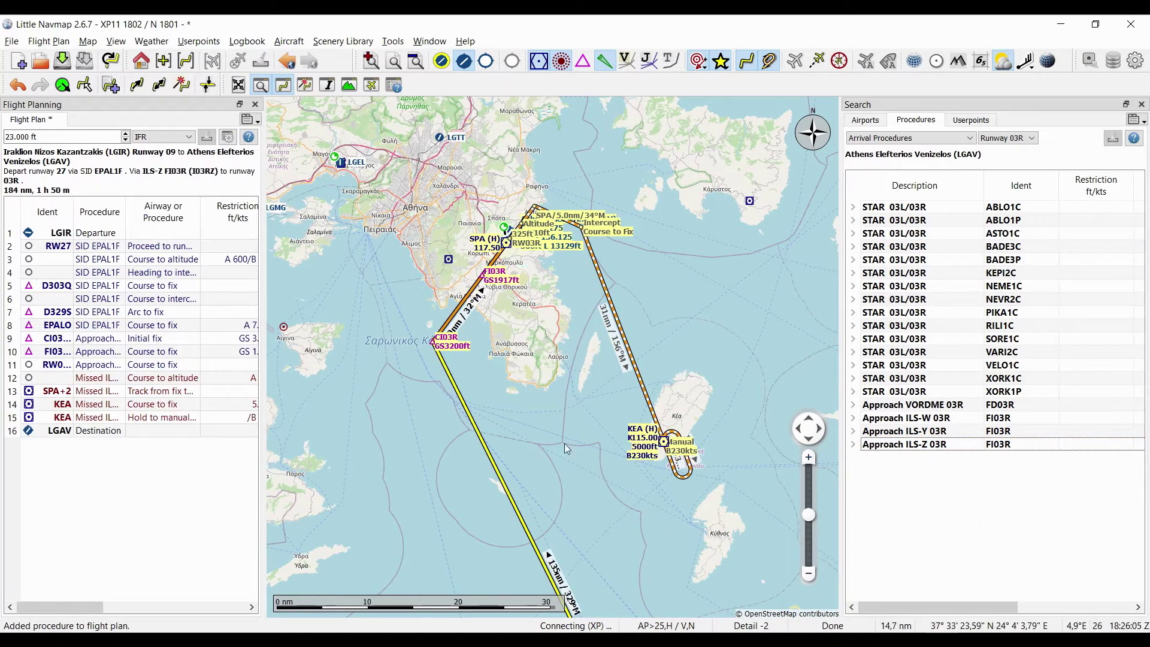
scroll(562, 438, "down", 2)
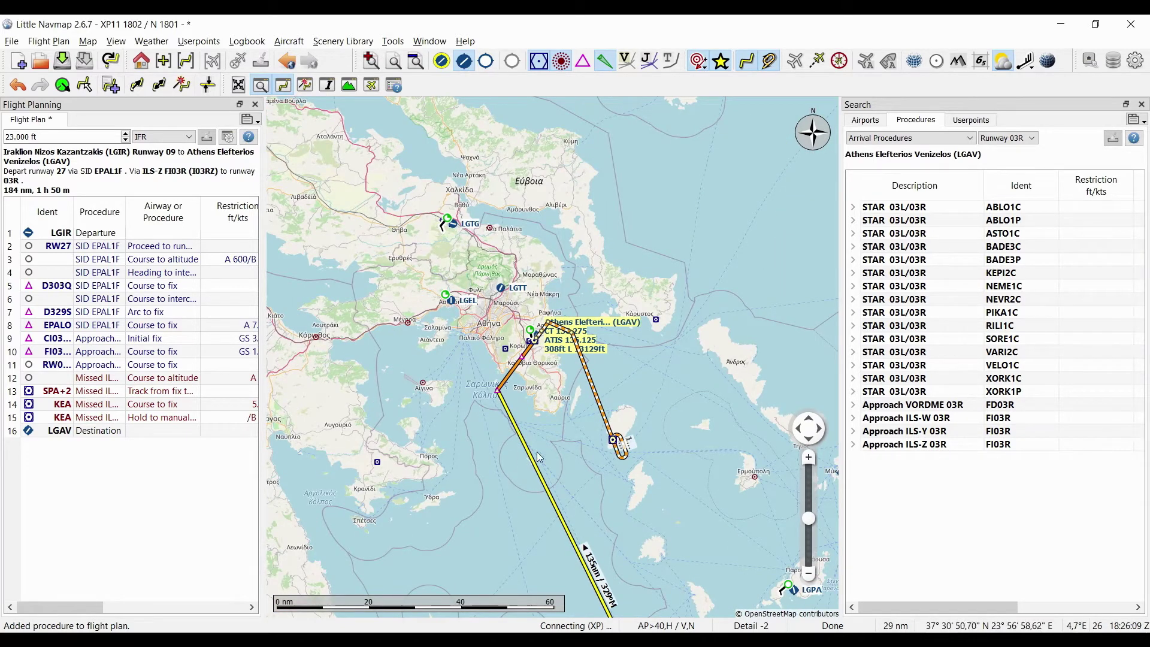
left_click_drag(621, 448, 539, 459)
left_click_drag(456, 459, 463, 455)
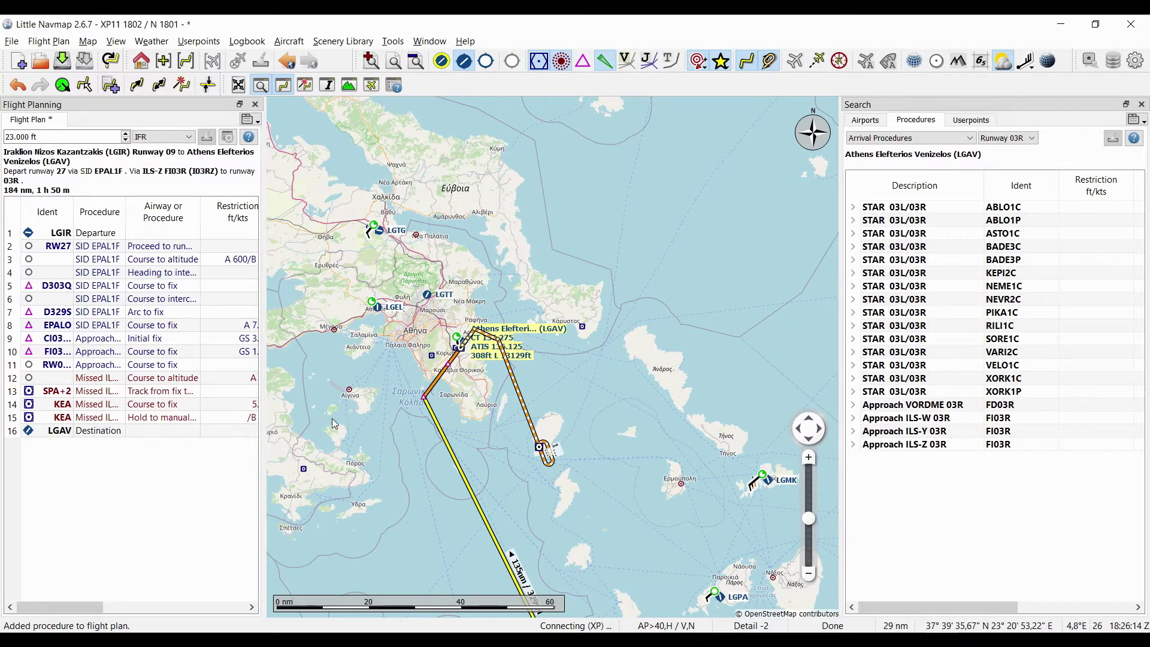
Select flight plan rows 9–15 and delete them, leaving 9 legs at 178 nm.
left_click(94, 381)
left_click(96, 420, "shift")
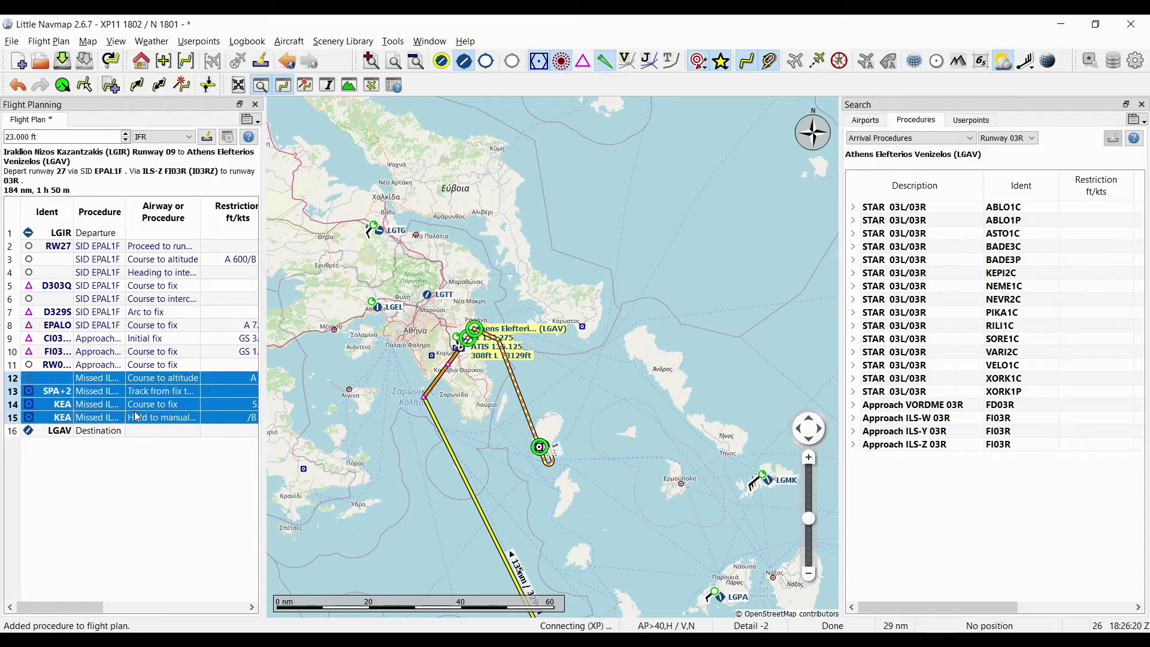
left_click(97, 344, "shift")
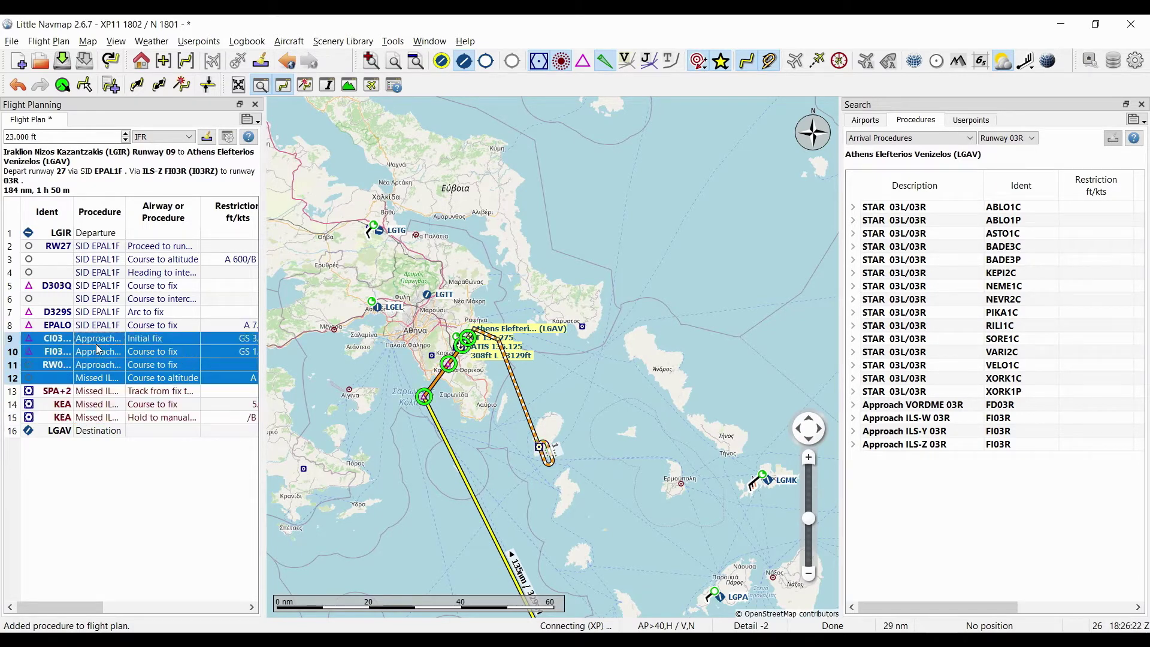
left_click(104, 338)
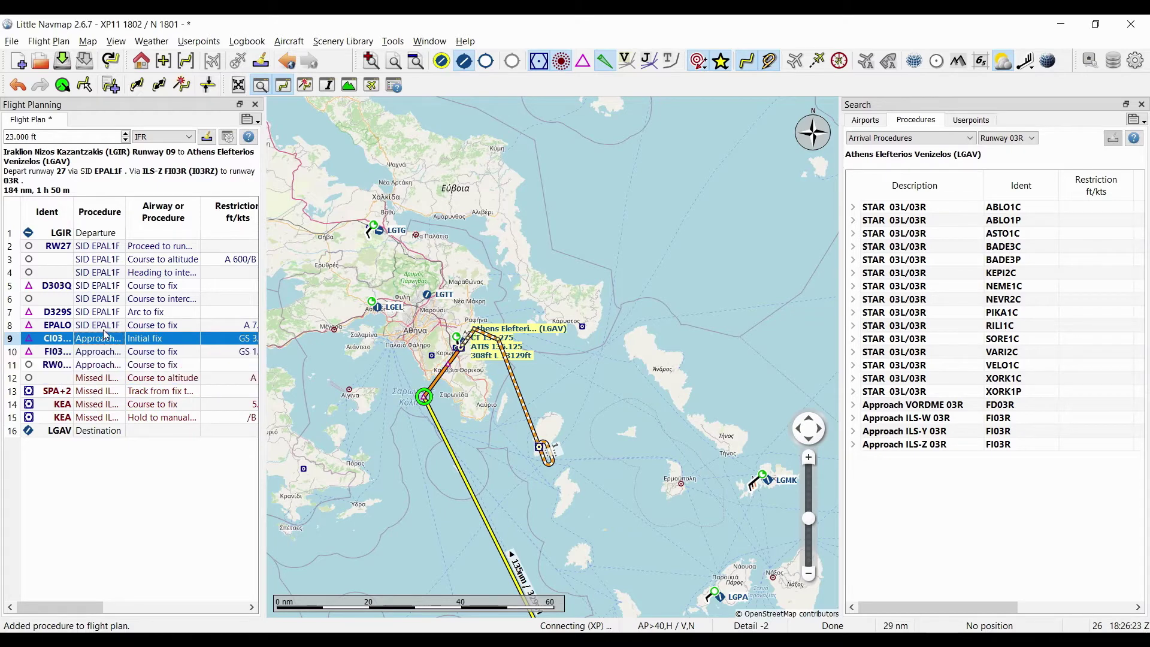
left_click(101, 418, "shift")
key("Delete")
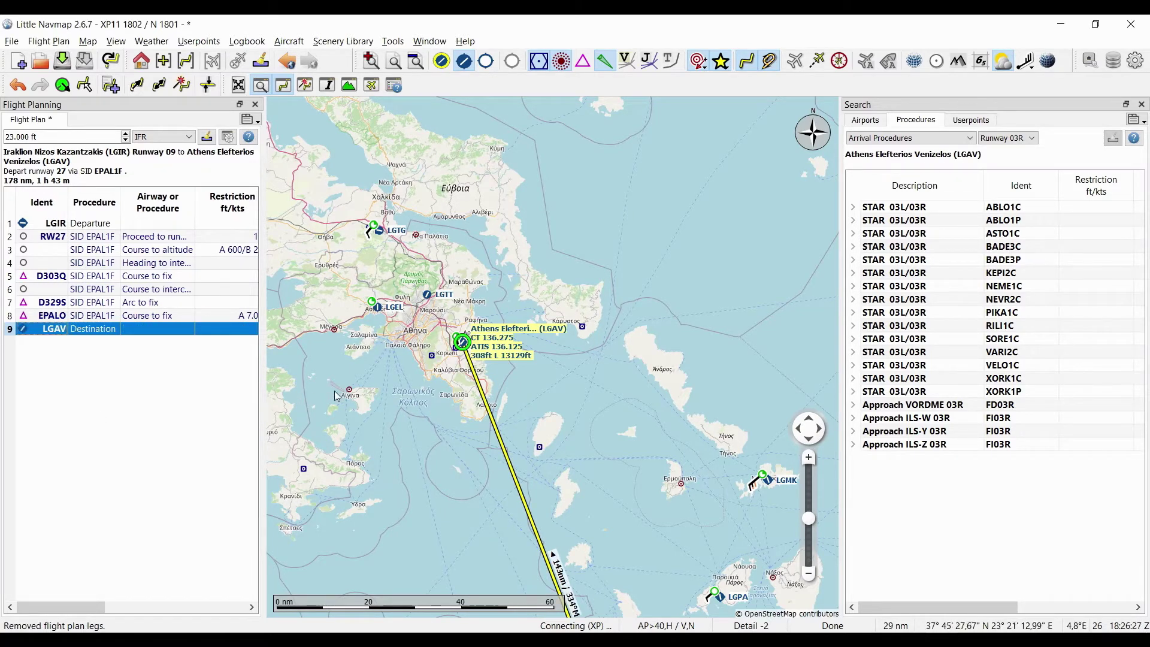
scroll(457, 363, "up", 3)
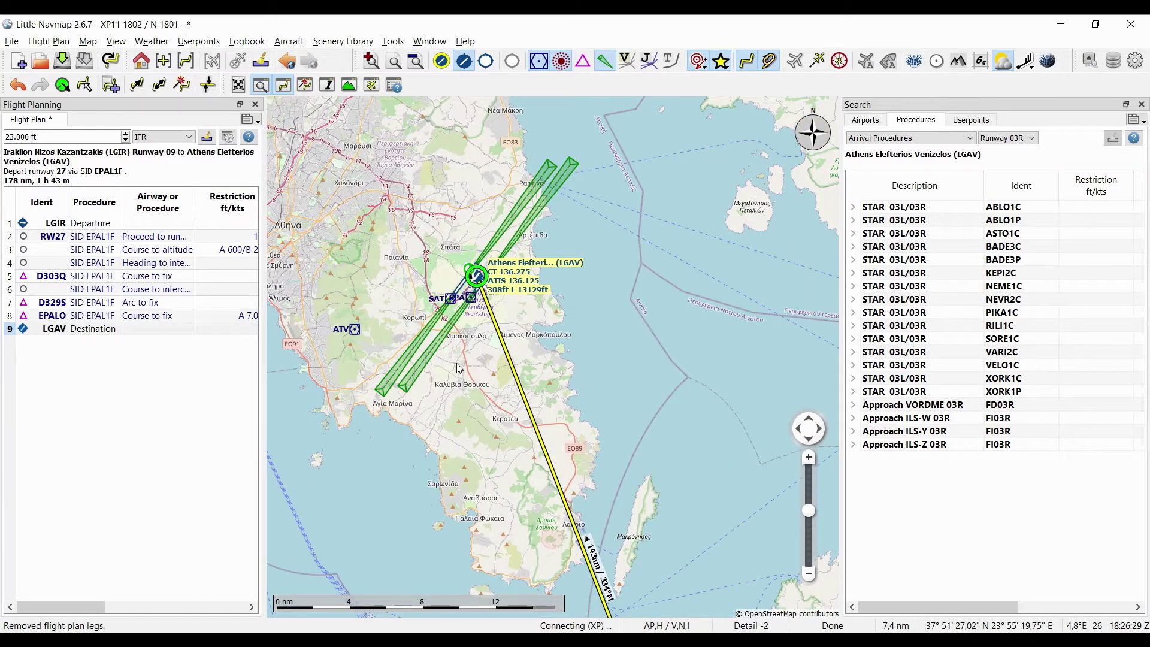
Re-insert Approach ILS-Z 03R, restoring a 16-leg, 184 nm flight plan.
left_click(921, 447)
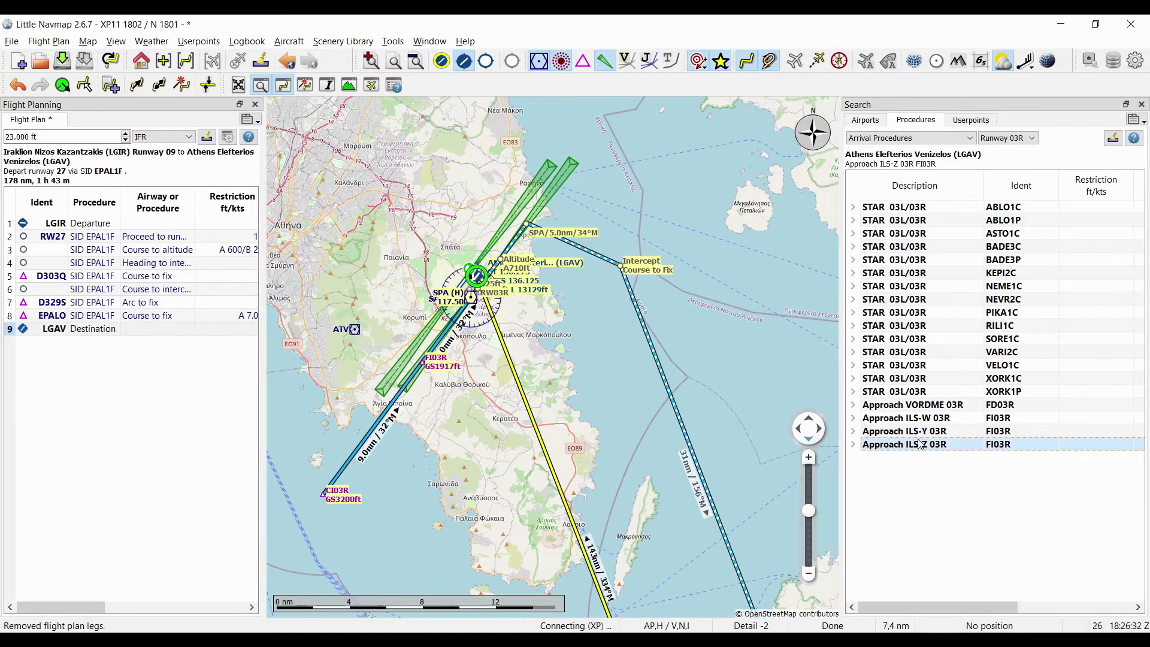
double_click(921, 446)
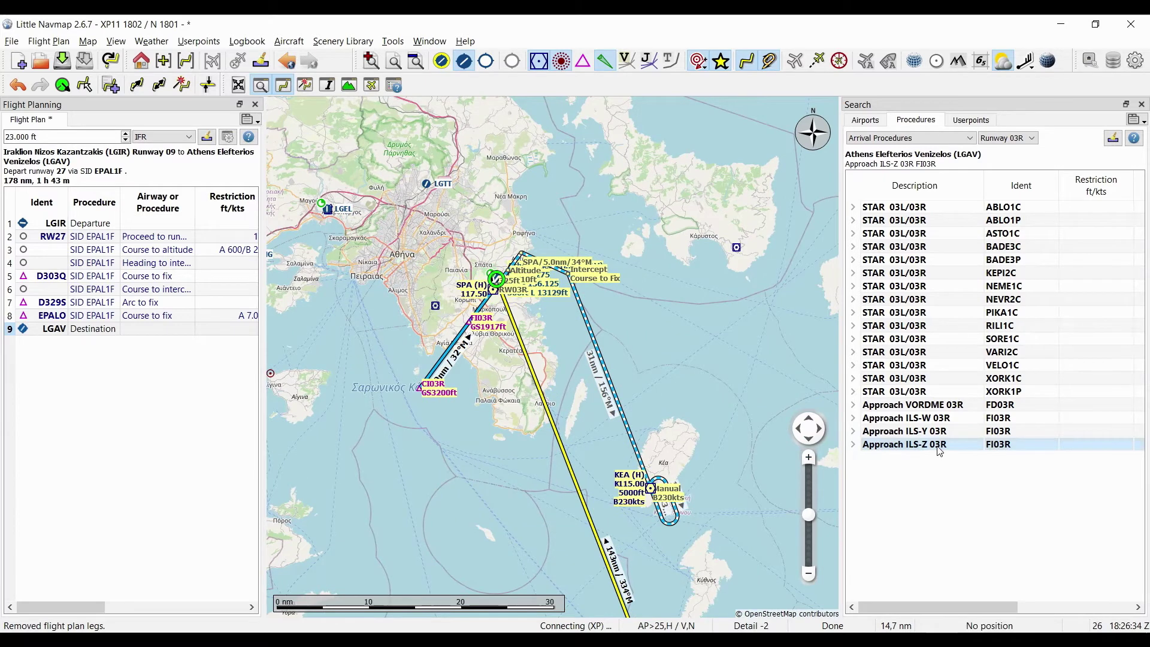
right_click(939, 451)
left_click(889, 501)
scroll(471, 479, "down", 2)
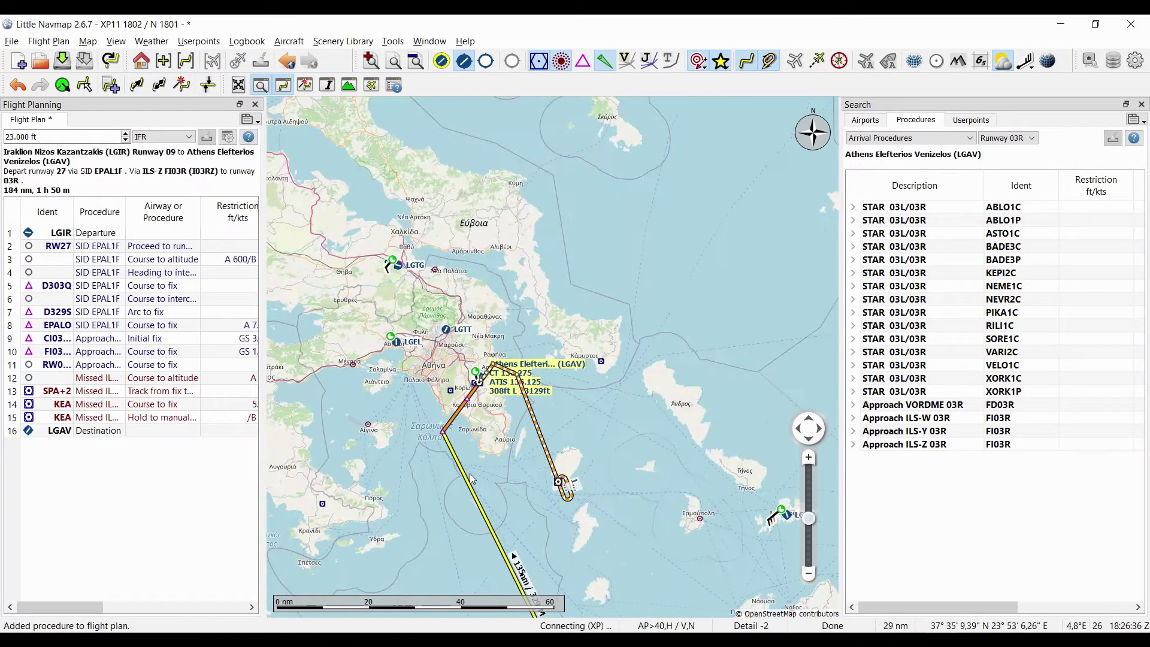
scroll(471, 479, "up", 2)
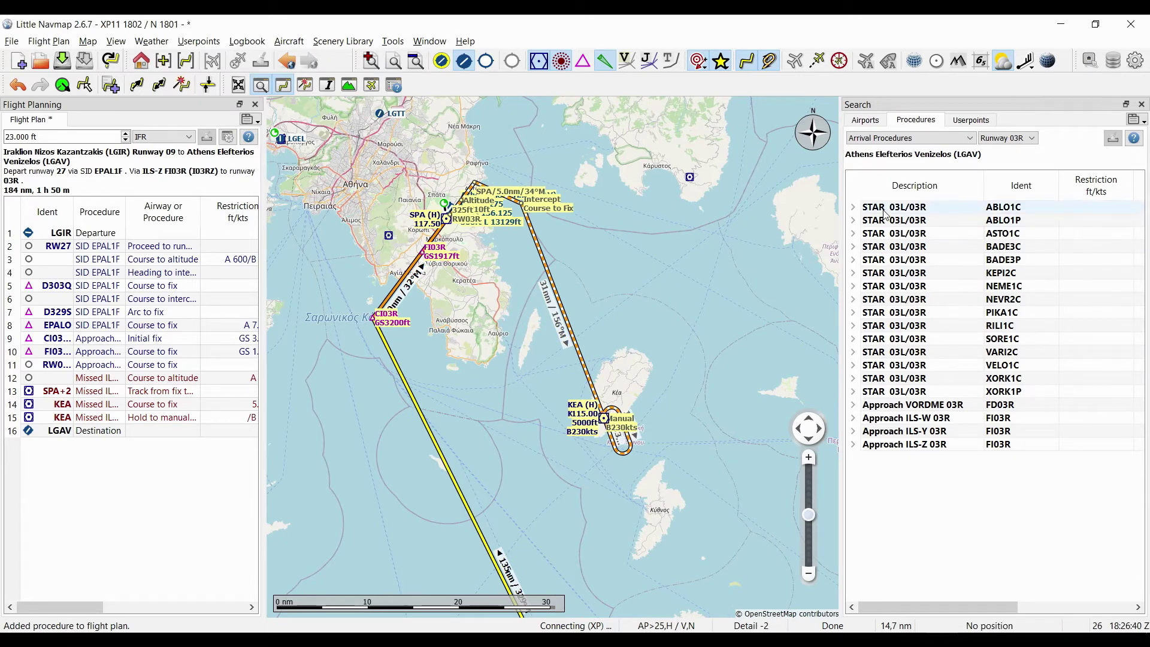
scroll(571, 448, "down", 2)
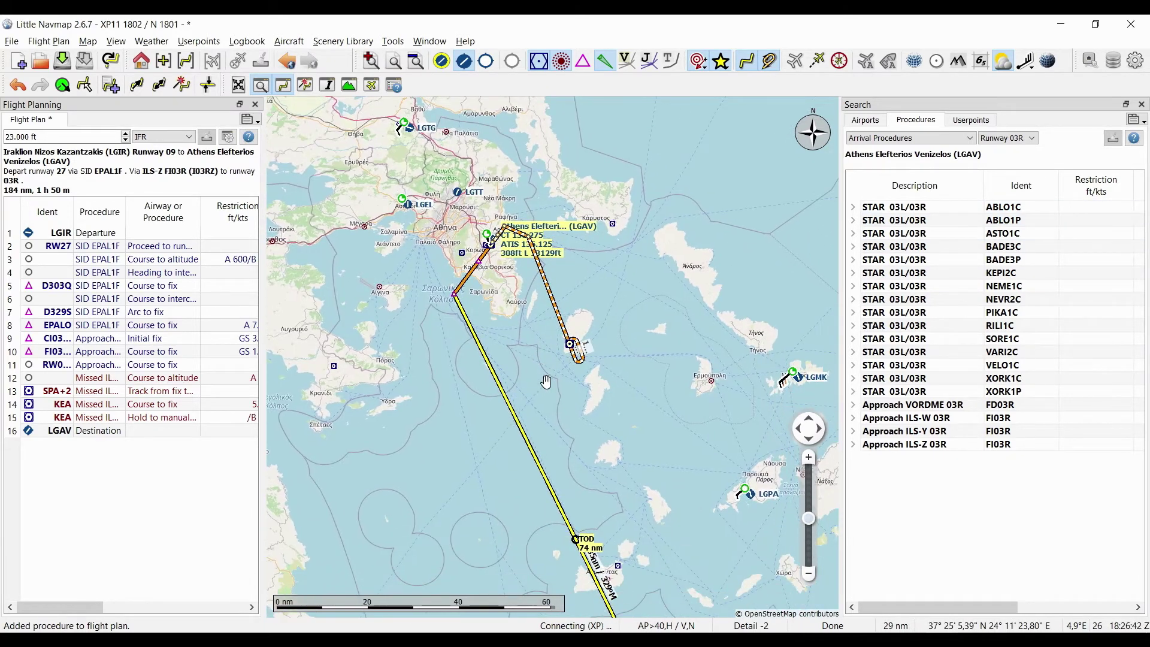
Step through arrivals ABLO1C, ABLO1P, KEPI2C and RILI1C to preview SORE1C on the map.
left_click(878, 209)
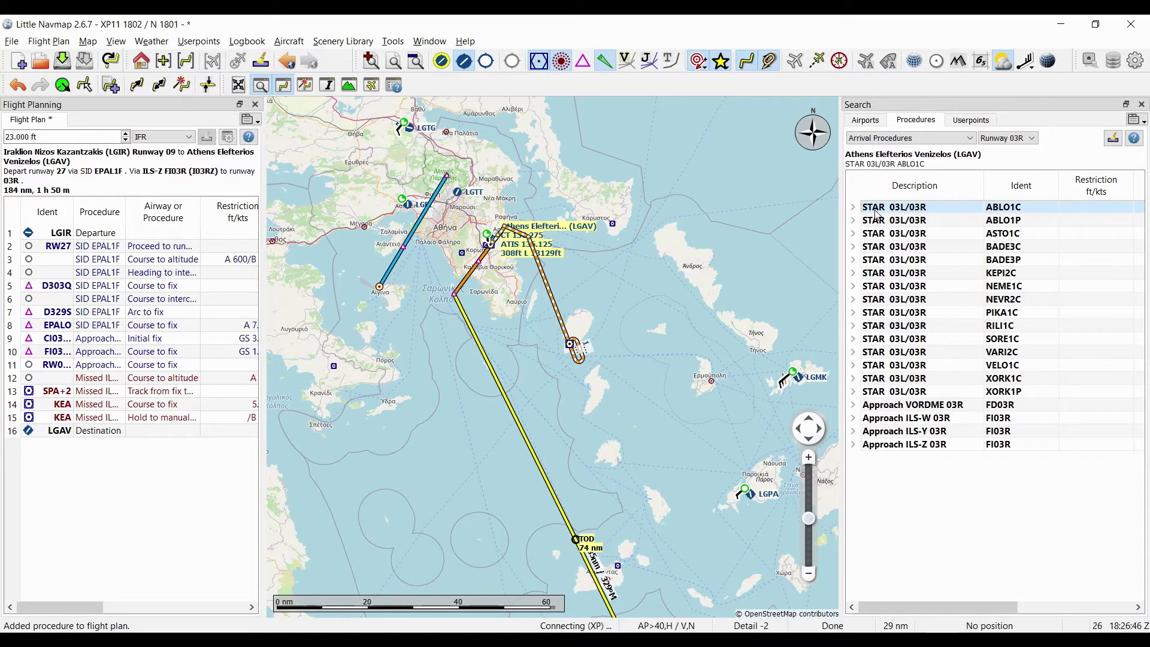
left_click(899, 220)
key("Down")
key("Down")
key("Down")
key("Down")
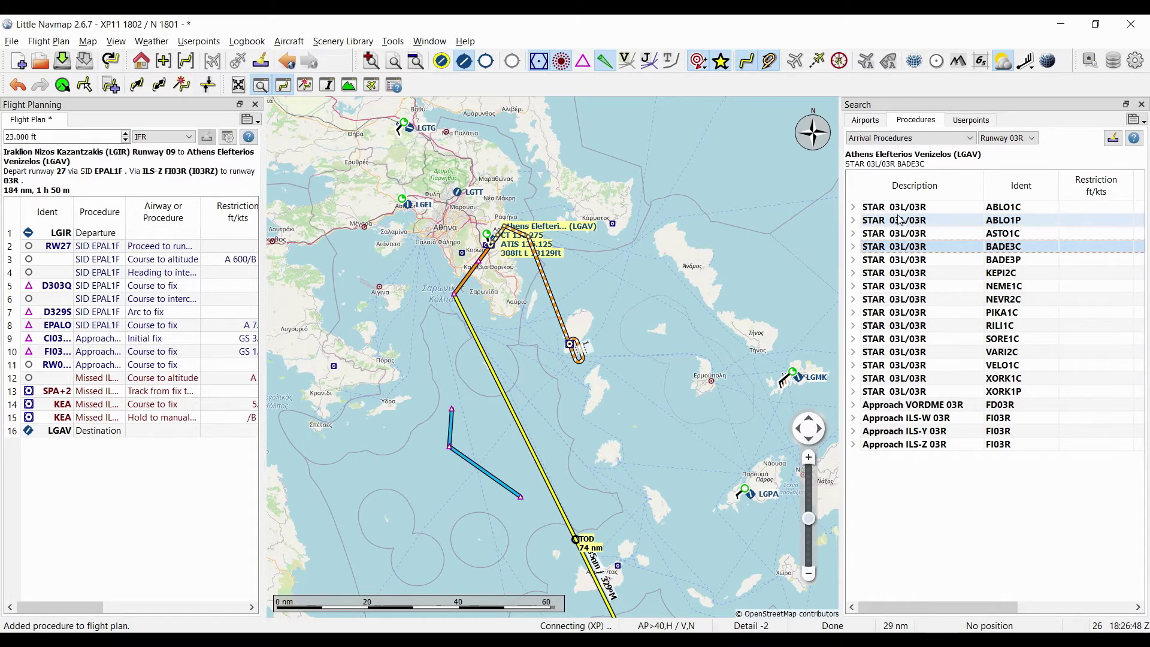
key("Down")
key("Down")
key("Down")
key("Down")
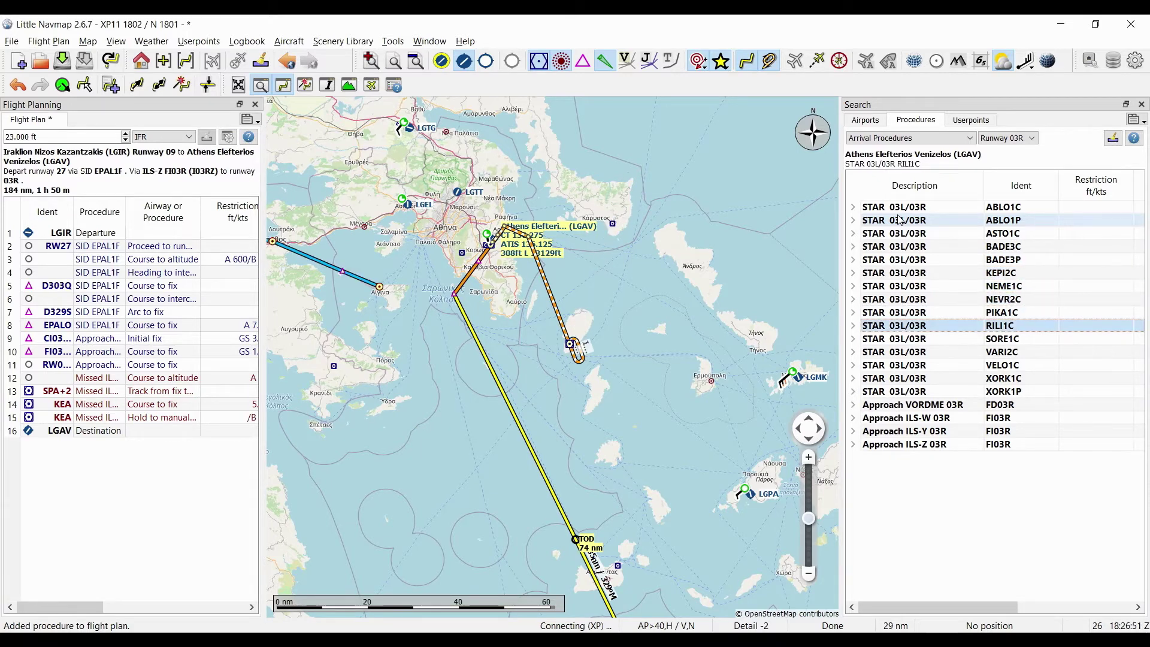
key("Down")
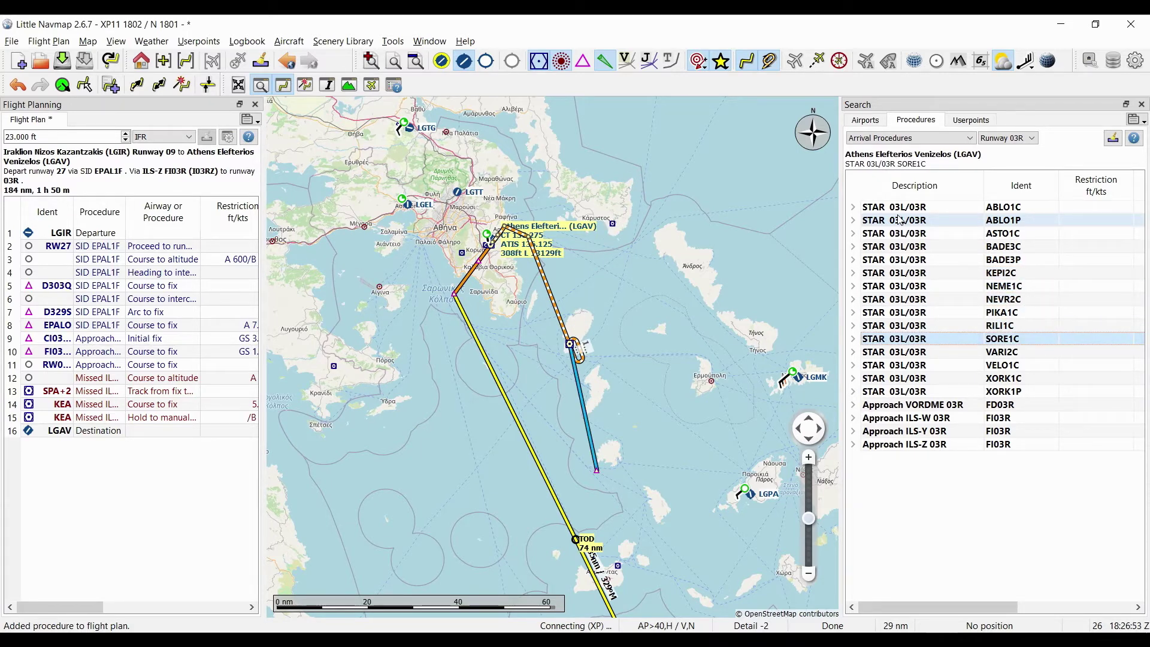
Inspect the SORE1C waypoints for runway 03R, running from SOREV to KEA.
scroll(607, 383, "up", 1)
scroll(607, 384, "down", 1)
scroll(606, 385, "up", 1)
scroll(596, 362, "down", 1)
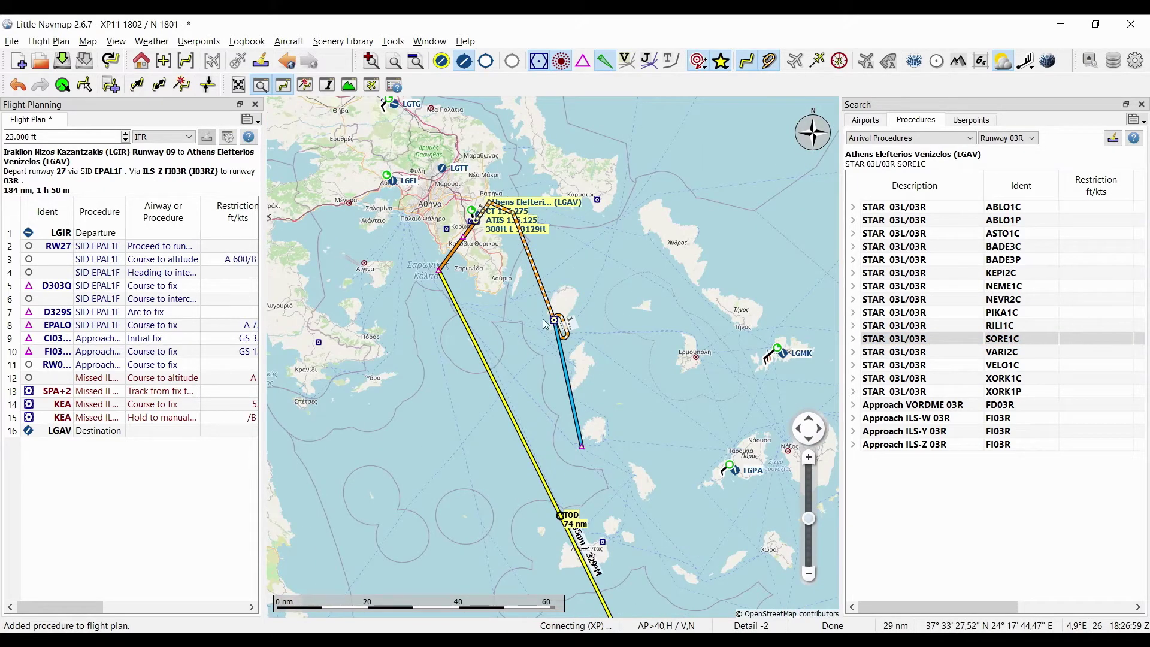
mouse_move(440, 275)
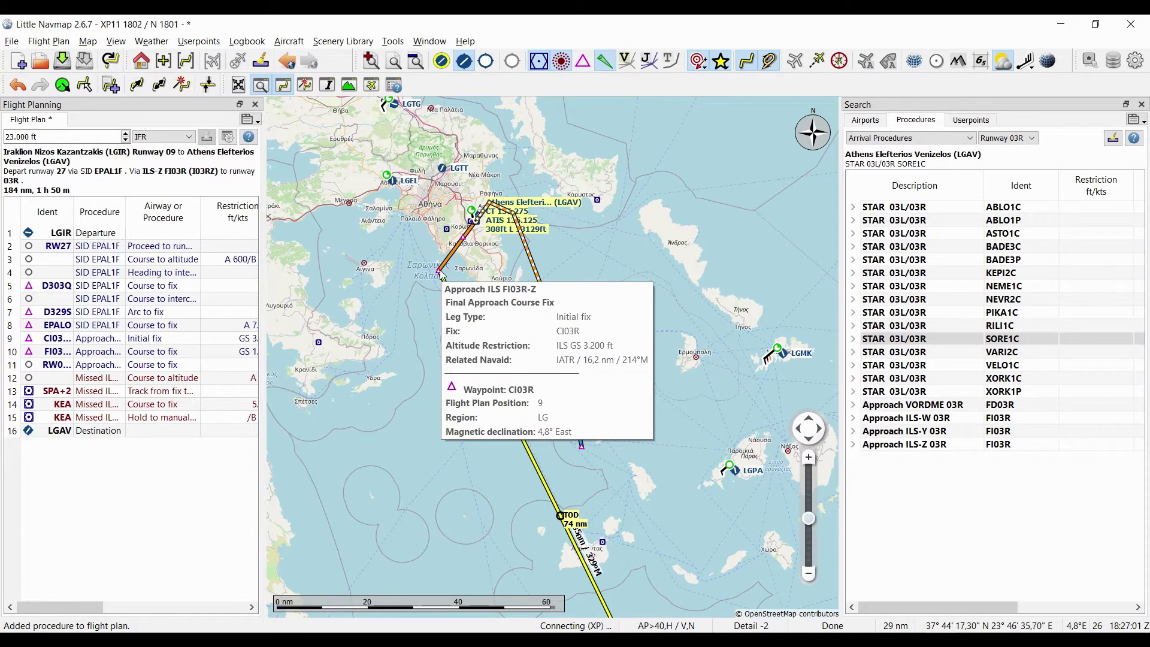
mouse_move(554, 321)
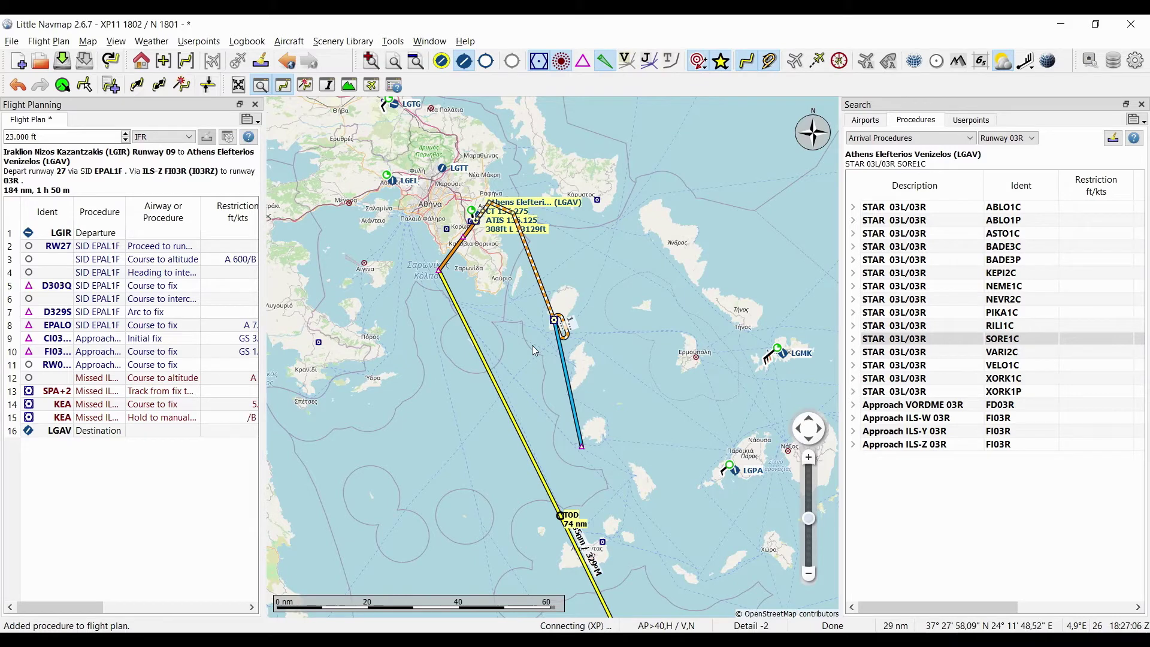
Insert STAR SORE1C into the flight plan as the arrival for runway 03R.
right_click(905, 345)
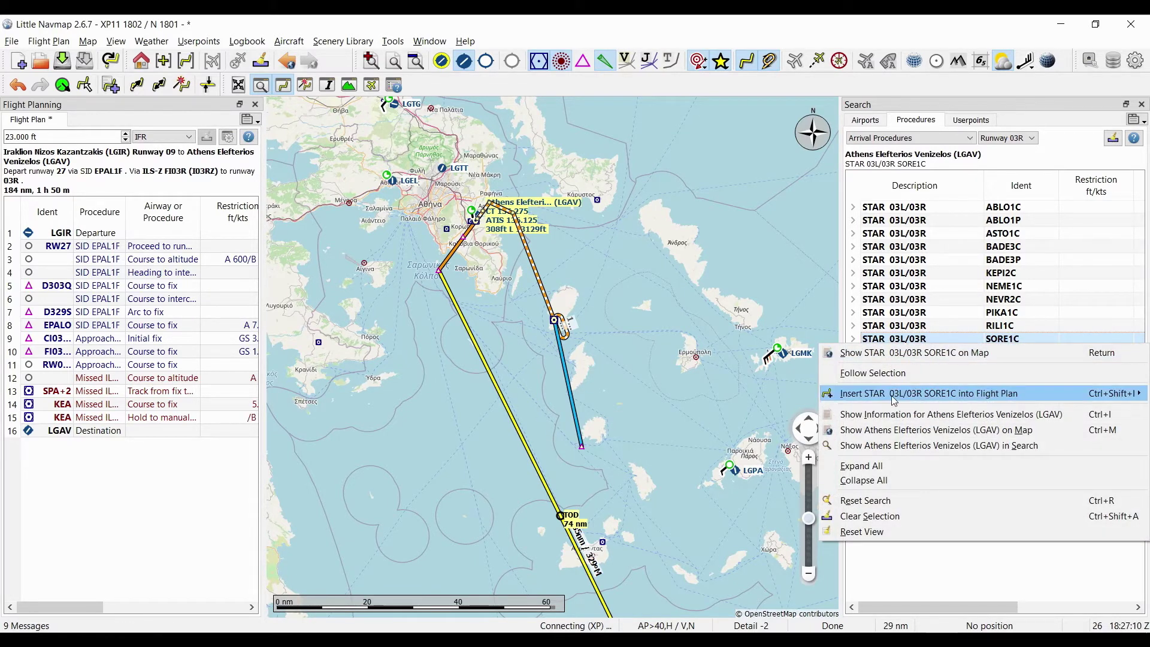
mouse_move(894, 400)
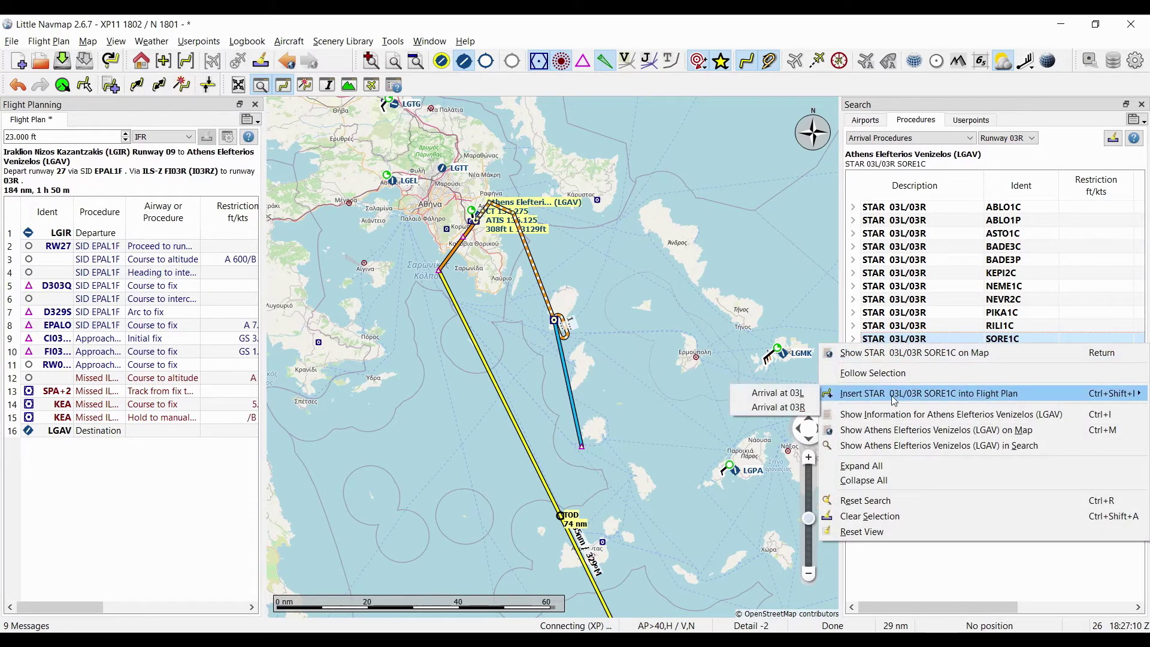
left_click(781, 409)
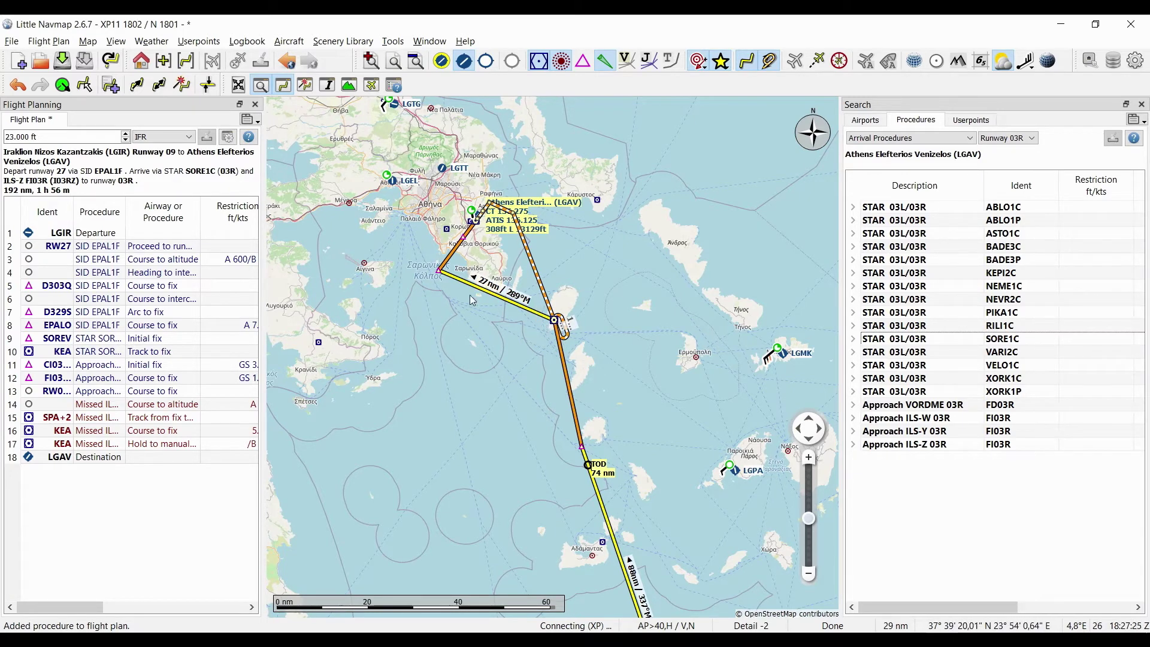
Bring Crete and the whole route into view, locating LGIR, LGAV and the runway 27 departure.
scroll(532, 357, "down", 2)
left_click_drag(532, 357, 454, 244)
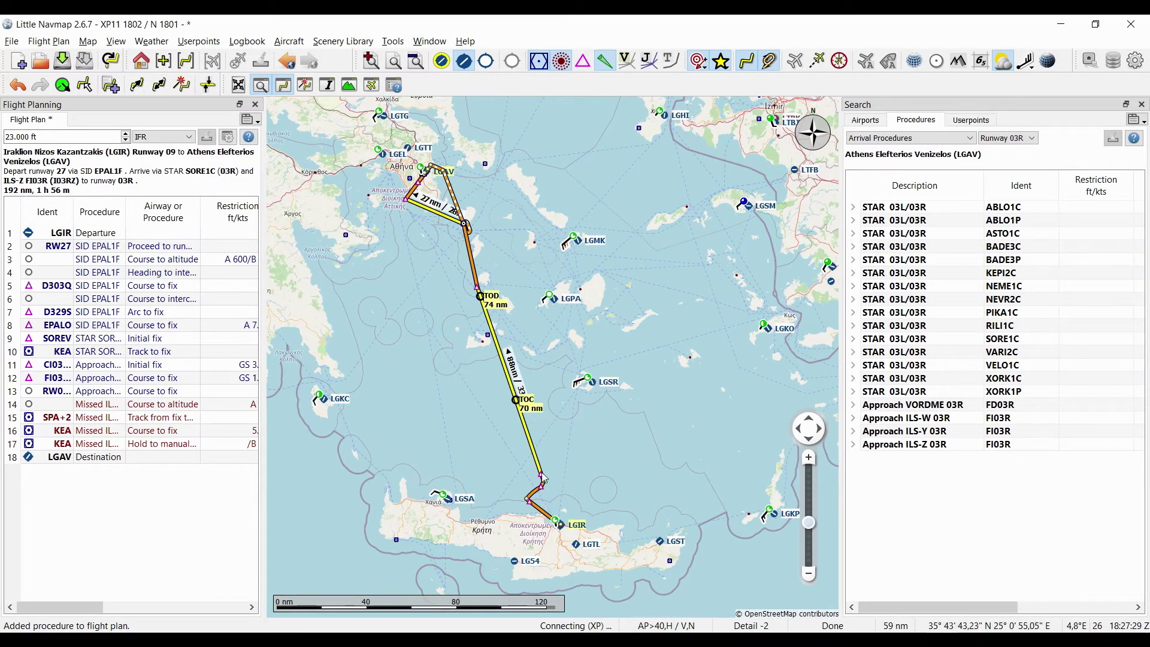
left_click(104, 237)
left_click(97, 458)
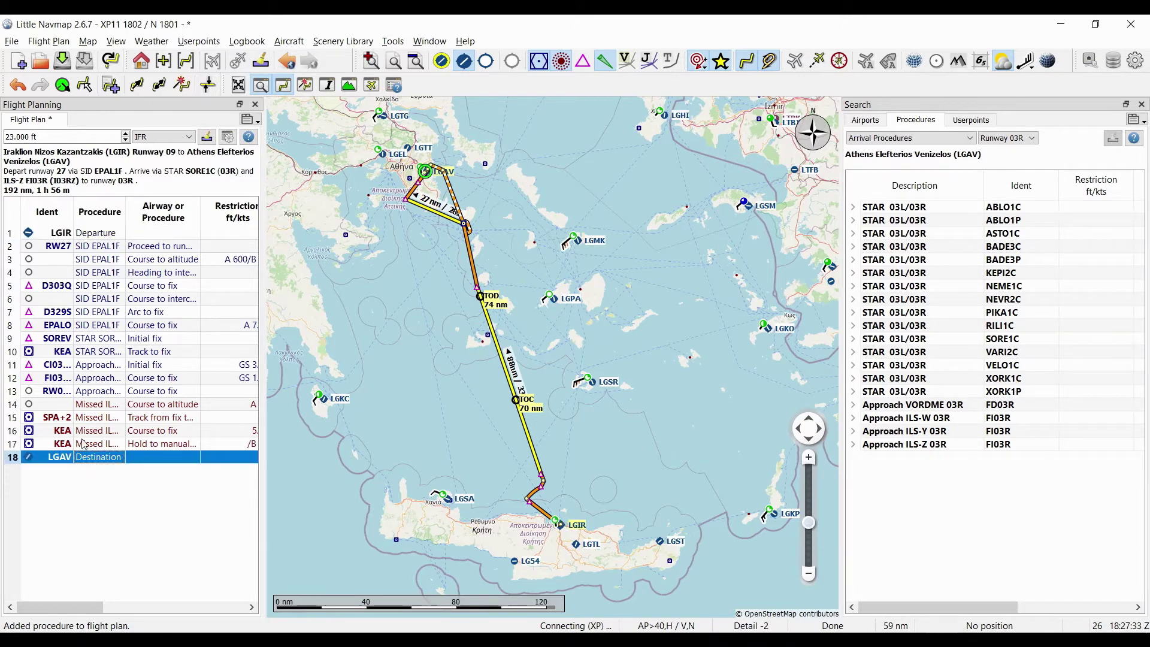
left_click(83, 248)
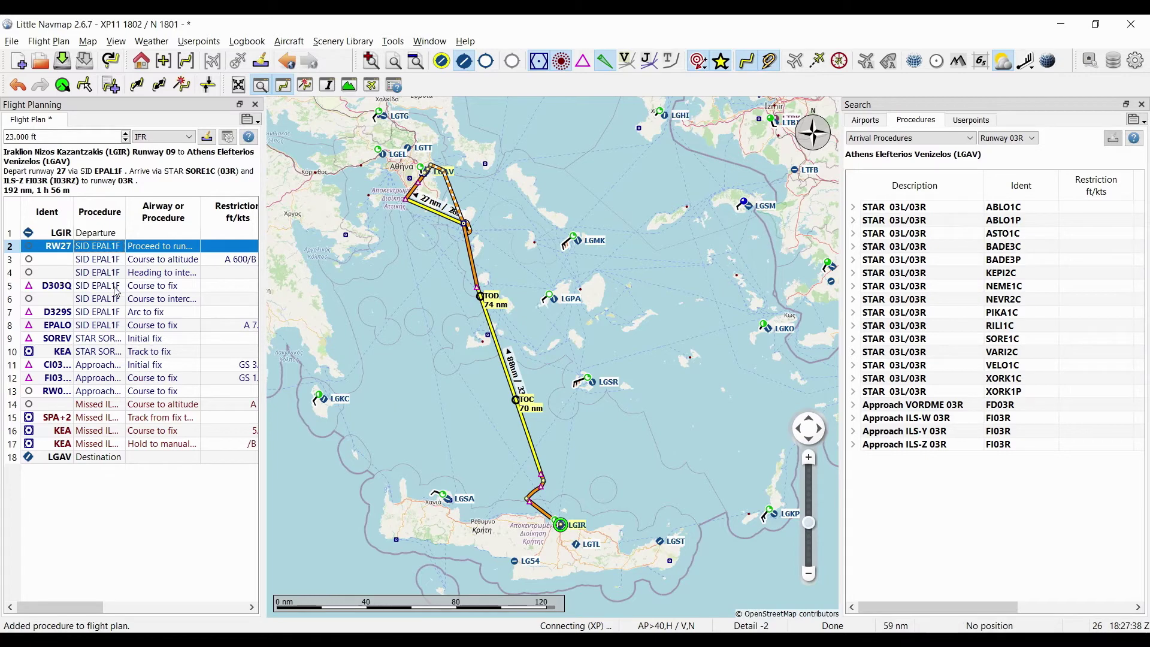
Trace the approach initial fix, SOREV and the arrival legs to LGAV on the map.
left_click(89, 365)
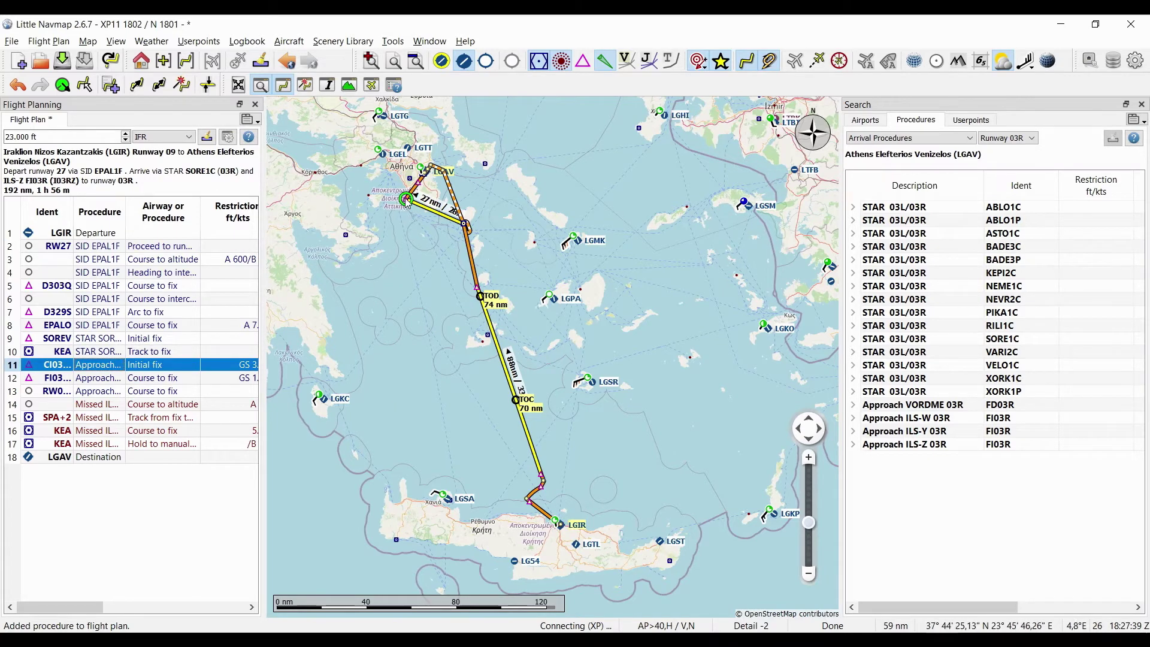
left_click(86, 340)
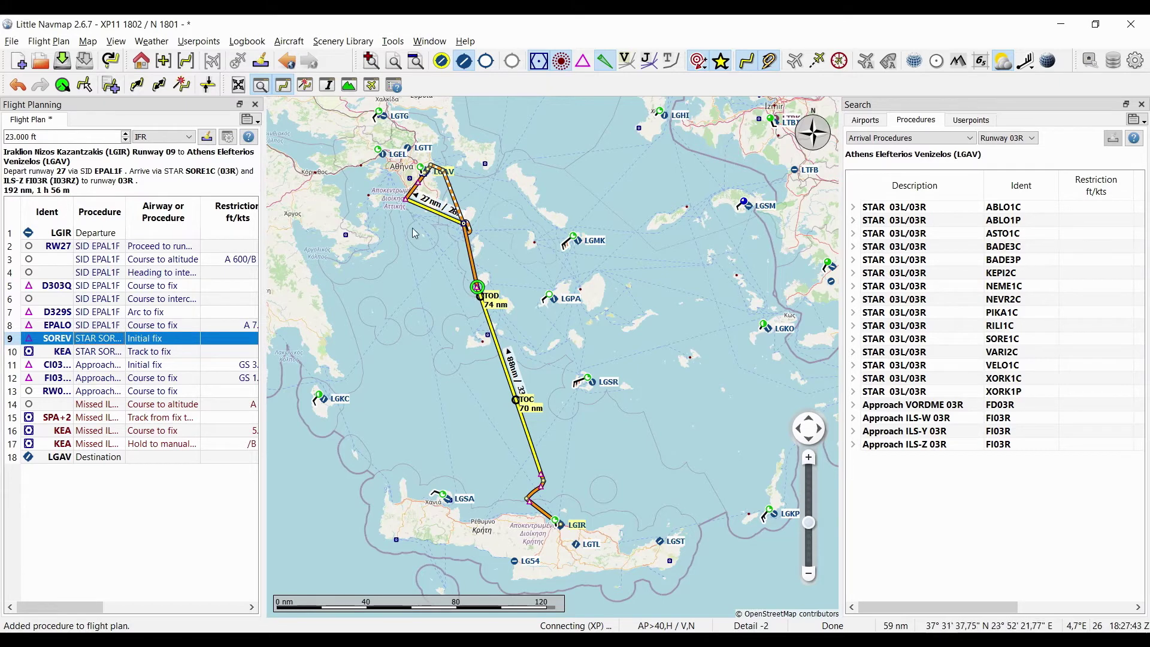
left_click_drag(99, 352, 98, 408)
left_click(106, 459)
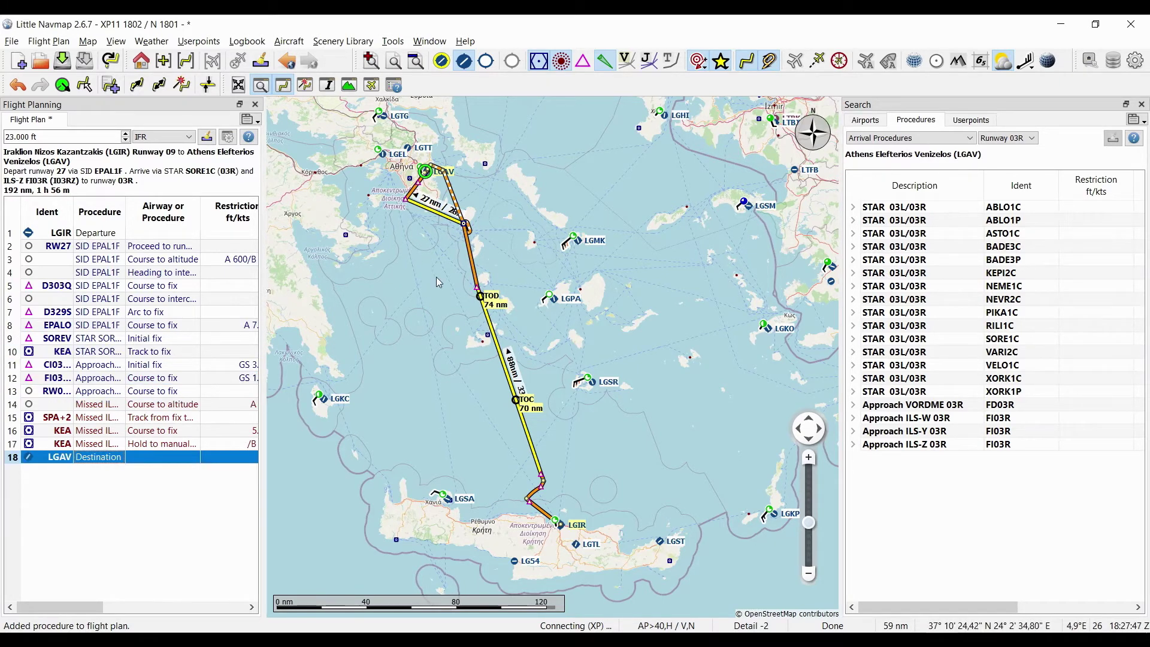
scroll(501, 372, "down", 2)
scroll(500, 373, "up", 2)
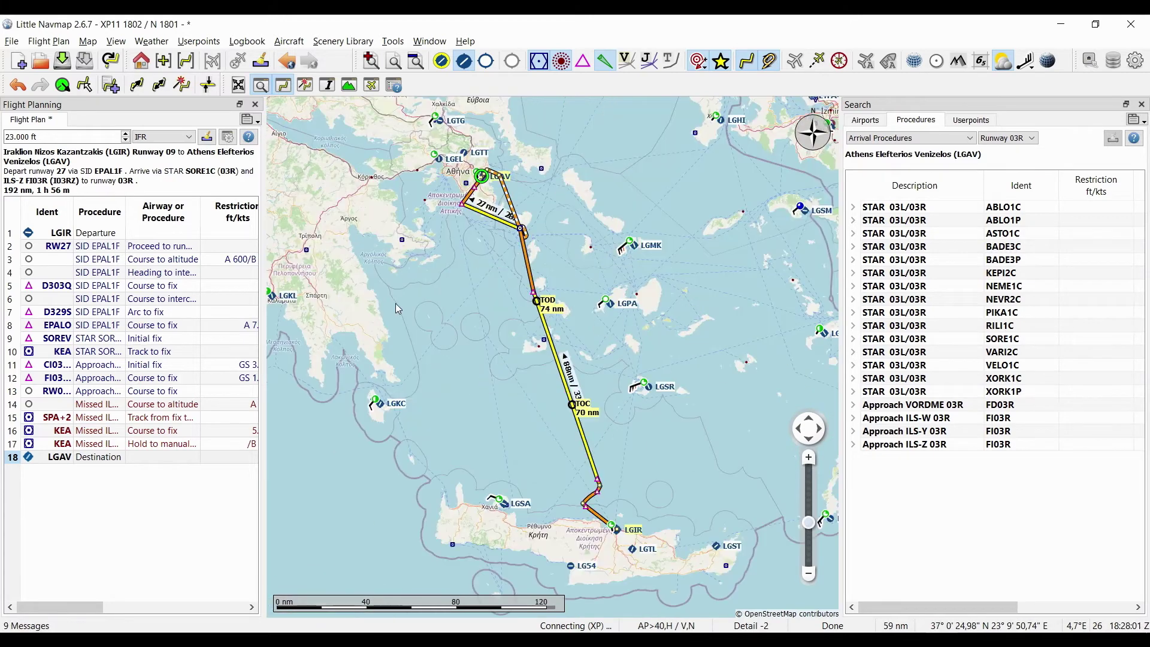
left_click_drag(335, 291, 395, 303)
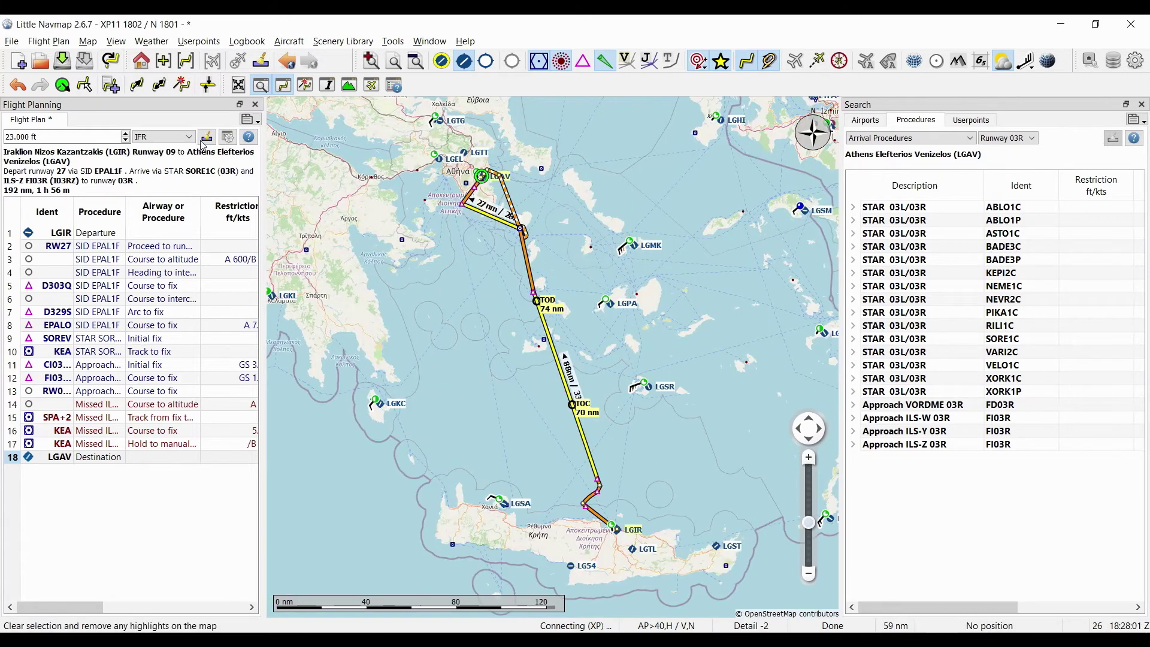
Calculate the en-route part using All airways, routing via DIRMI and MIL on M749.
left_click(183, 87)
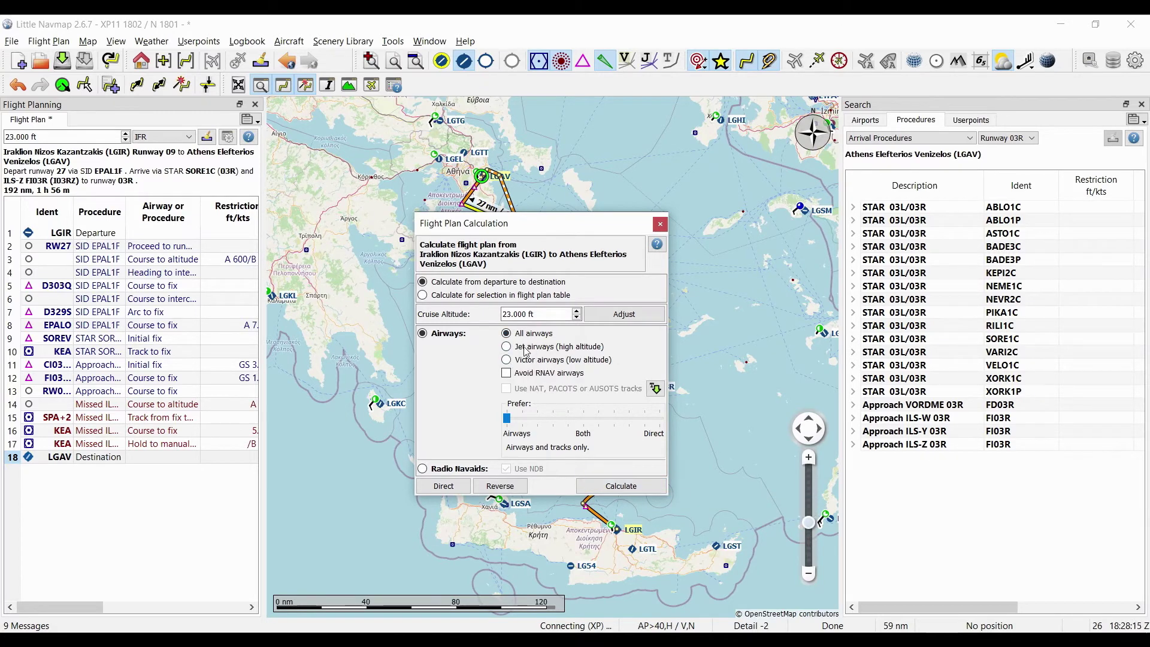
left_click(621, 487)
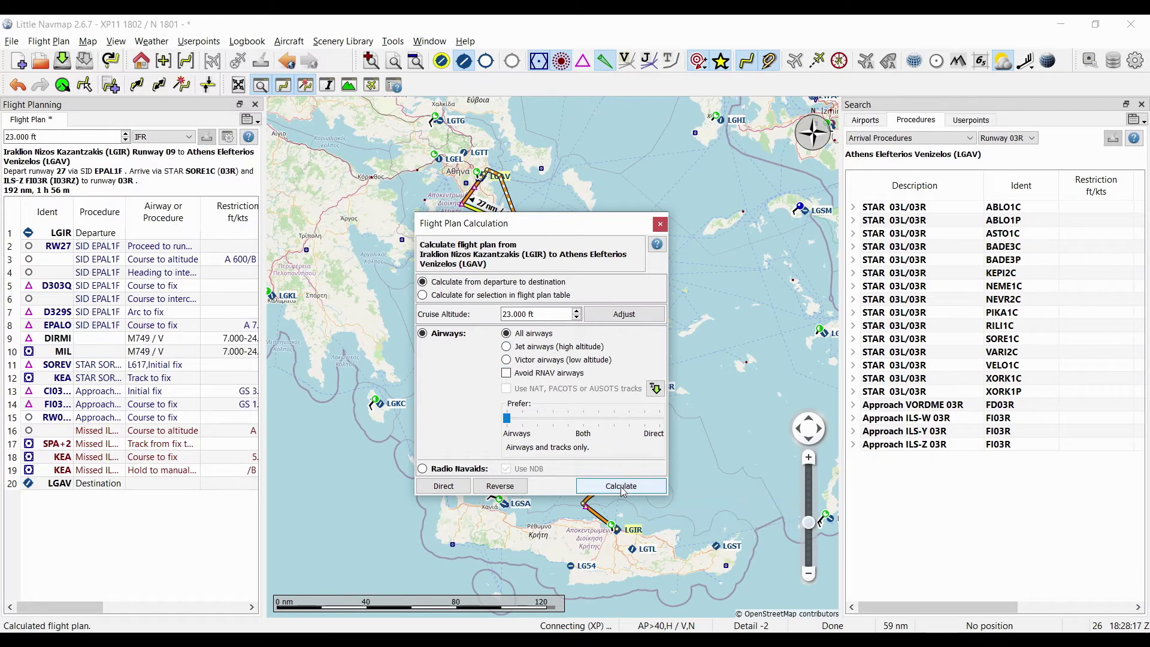
left_click(660, 224)
left_click_drag(613, 336, 555, 324)
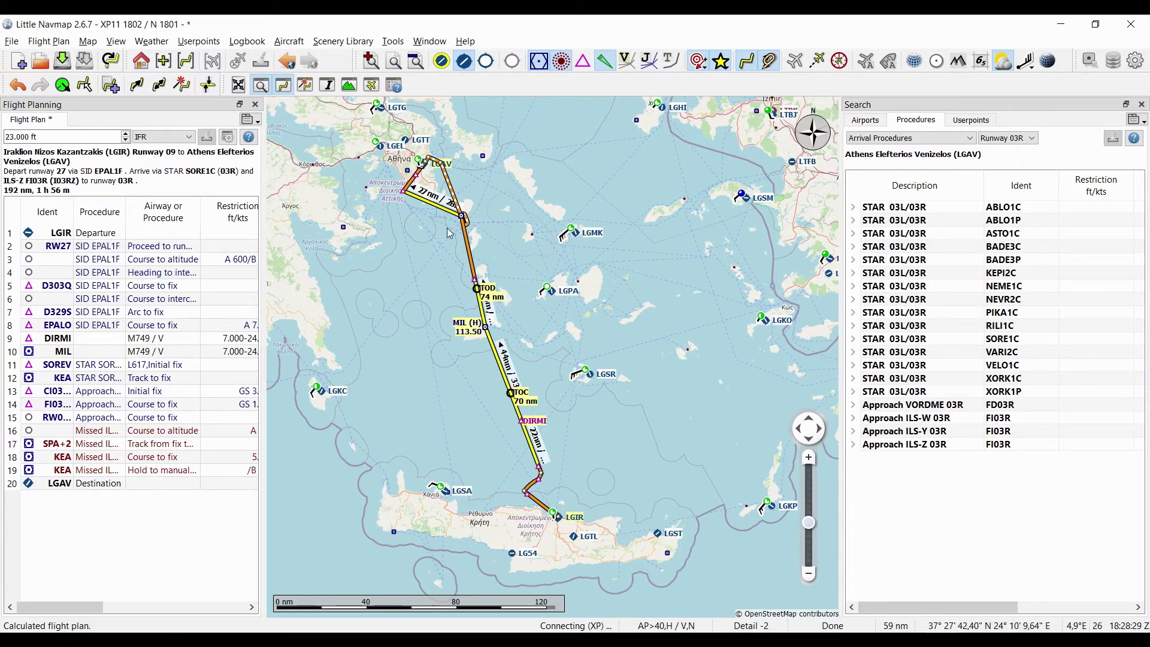
Check the new DIRMI and MIL waypoints on the map from the flight plan table.
left_click(150, 339)
left_click(149, 353)
left_click(151, 340)
left_click(151, 354)
left_click(154, 341)
left_click(153, 353)
scroll(436, 383, "up", 1)
scroll(436, 382, "down", 1)
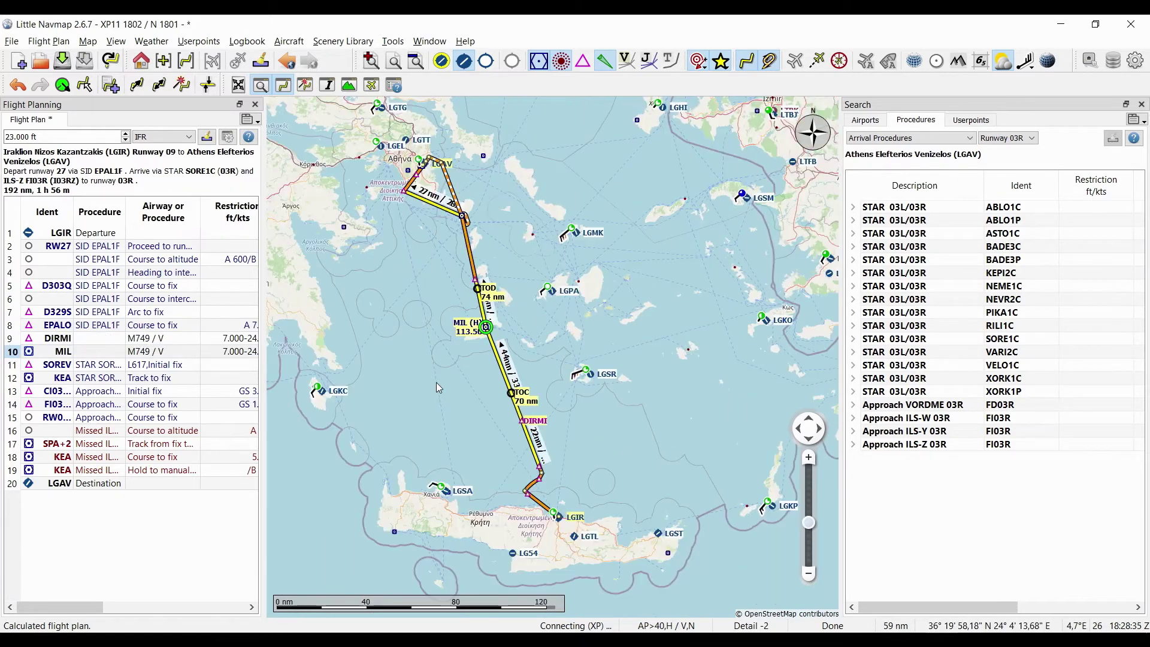
Delete the N0100F230 speed and level entry from the route description text.
left_click(111, 85)
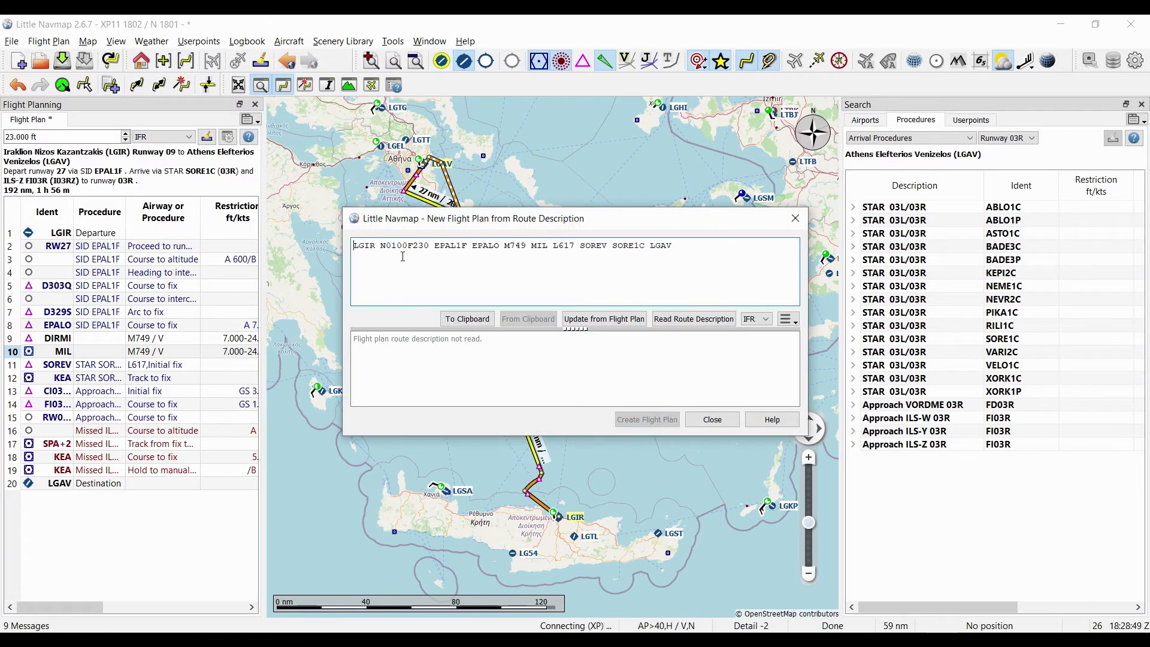
left_click_drag(501, 222, 709, 198)
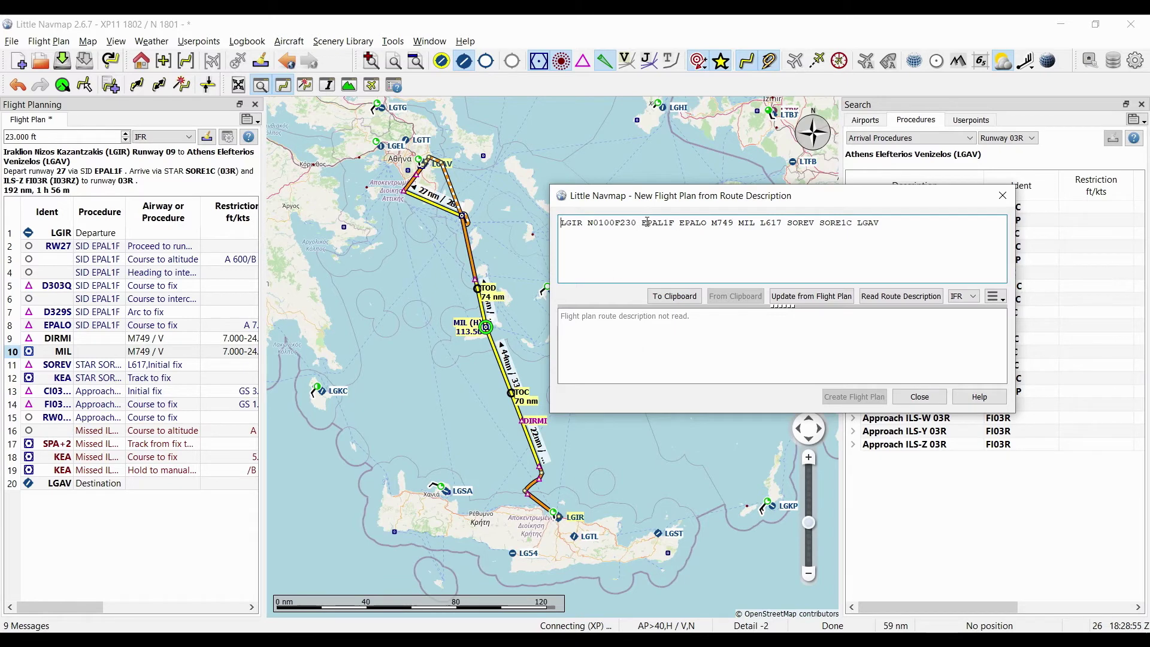
left_click_drag(636, 222, 587, 220)
key("Delete")
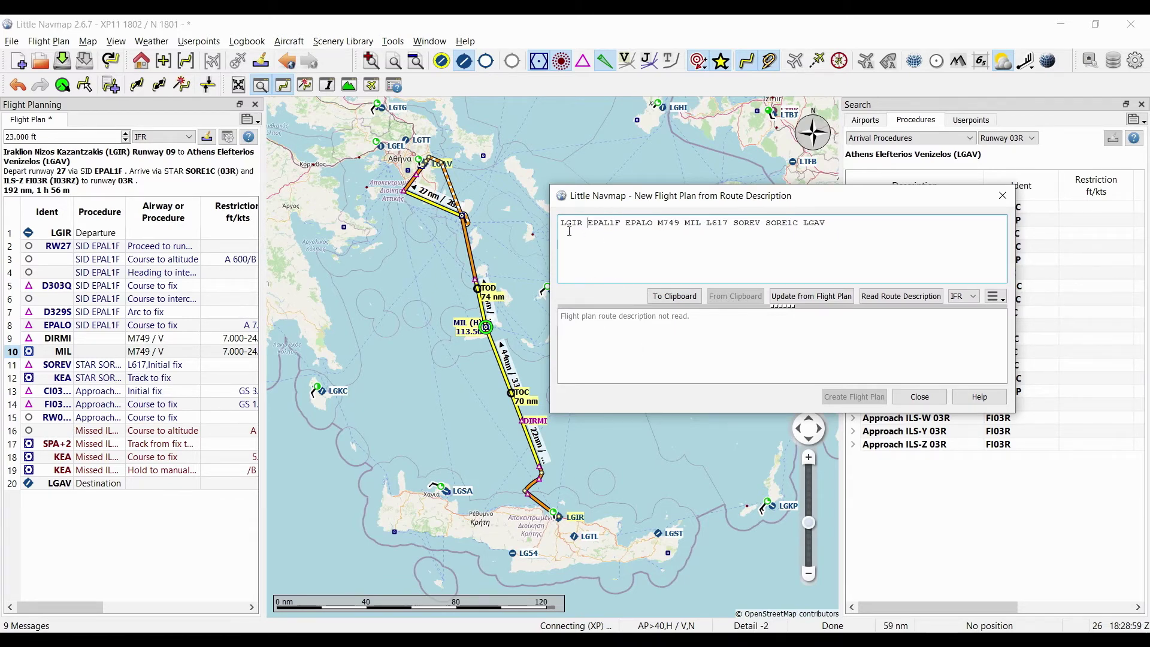
Review the EPAL1F departure, EPALO waypoint and M749 airway in the route text.
triple_click(563, 229)
left_click(596, 226)
left_click_drag(589, 222, 621, 224)
left_click_drag(627, 225, 648, 226)
left_click(656, 232)
left_click_drag(659, 225, 724, 224)
left_click(679, 226)
Review MIL, L617, SOREV, SORE1C and LGAV in the route text, then close the window.
left_click(694, 225)
left_click(729, 224)
left_click_drag(734, 224, 759, 225)
left_click(740, 224)
left_click_drag(767, 224, 800, 223)
left_click(796, 245)
double_click(803, 235)
key("End")
key("End")
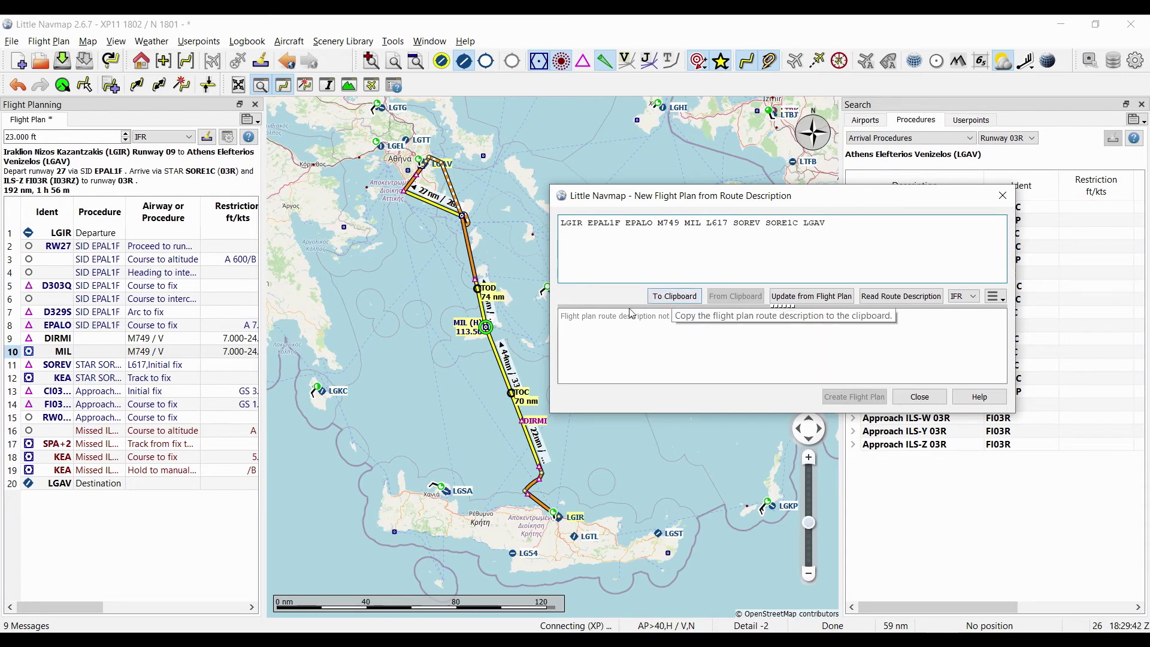
key("Escape")
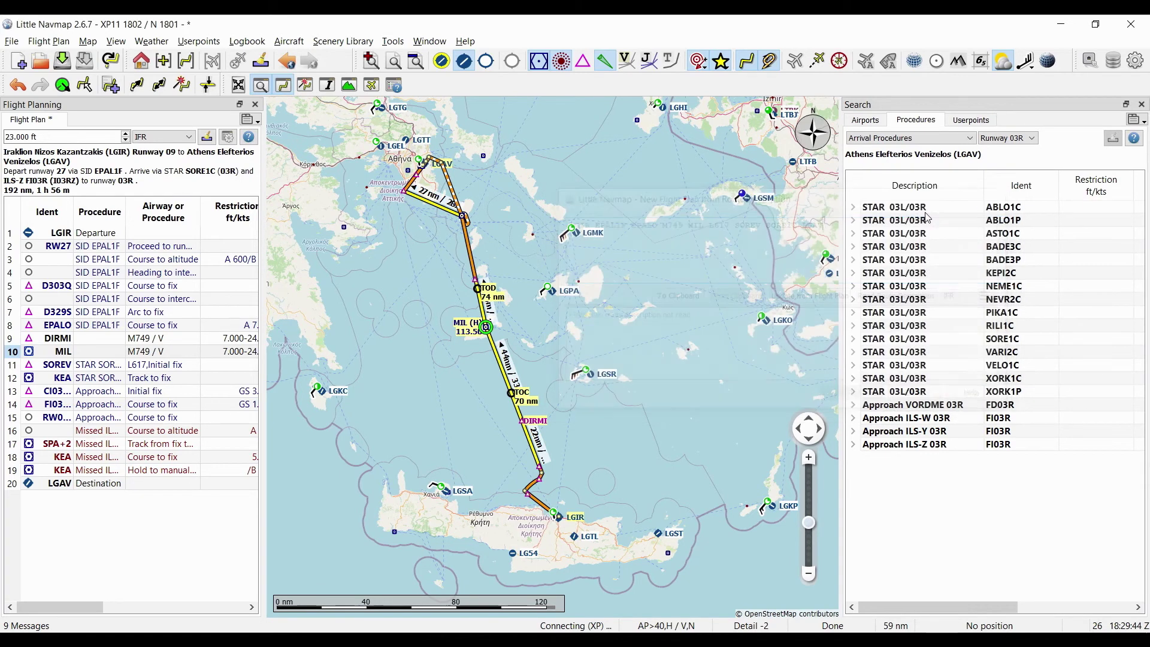
left_click(12, 42)
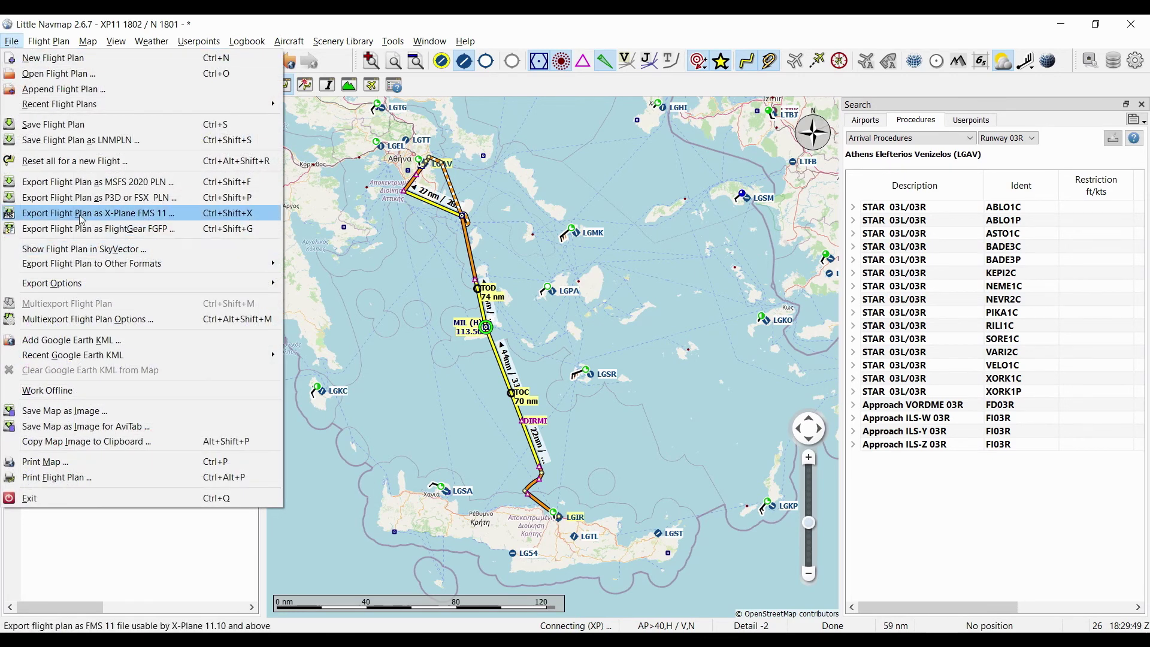
left_click(139, 217)
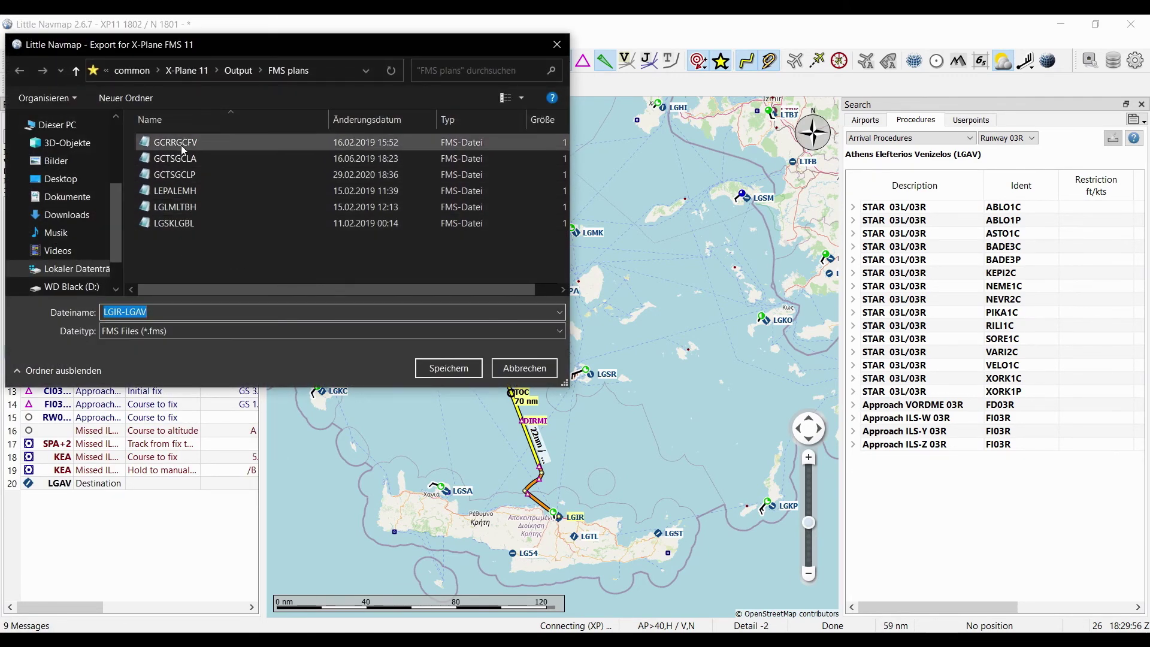
left_click(508, 371)
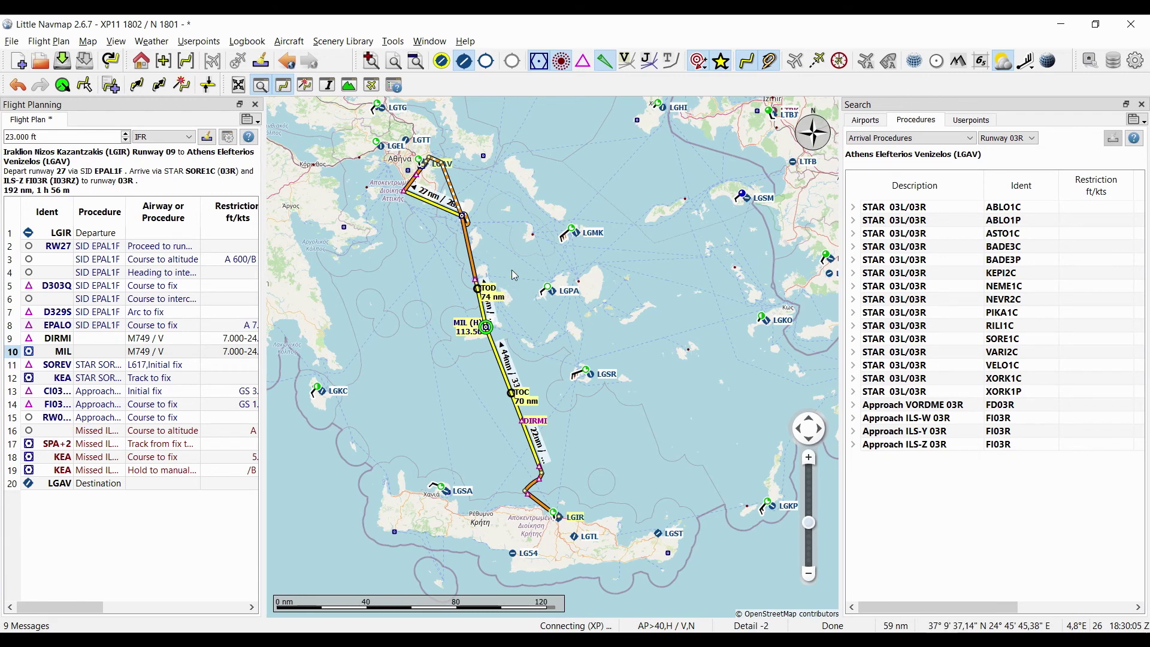
left_click_drag(514, 276, 545, 286)
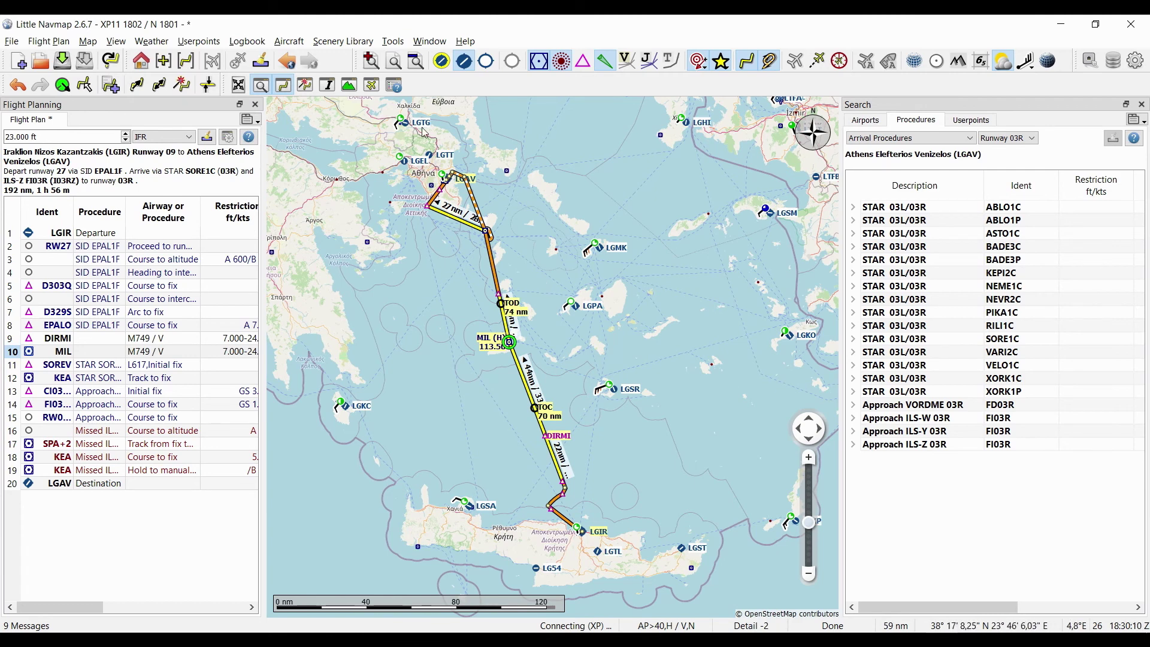
left_click(350, 85)
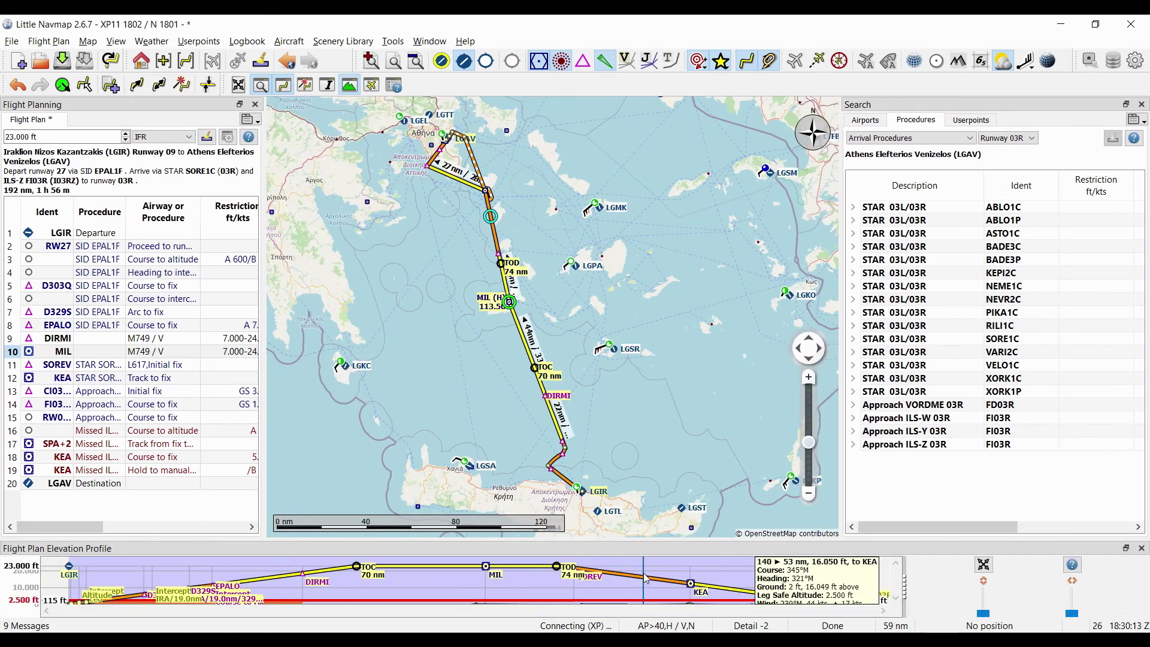
left_click(349, 85)
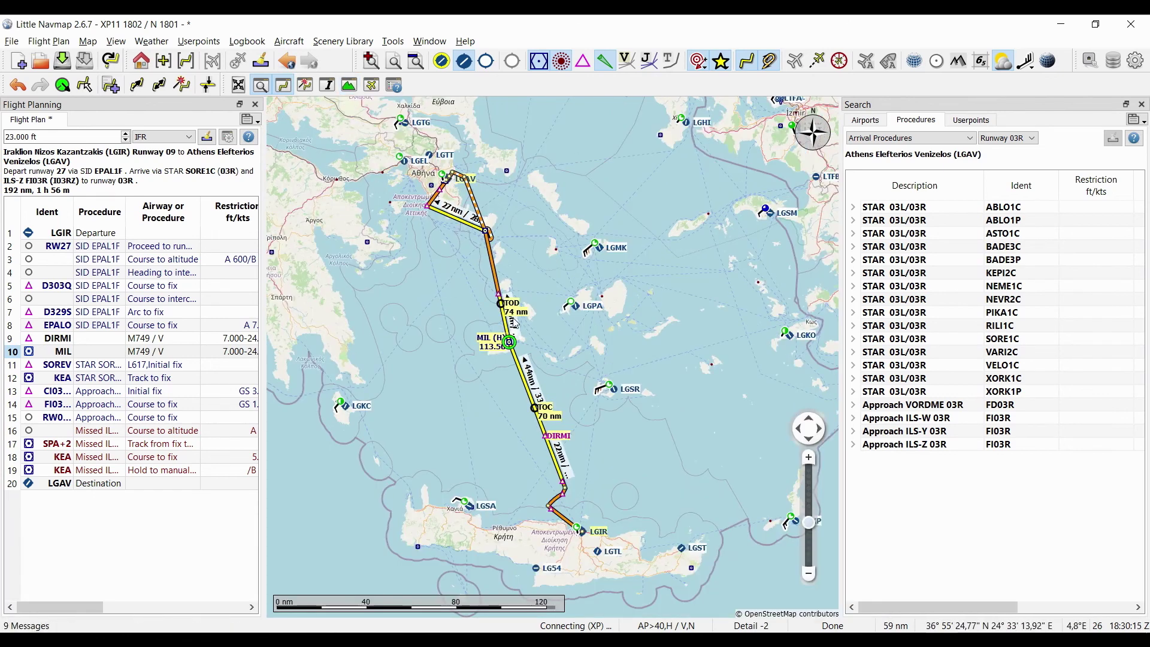
scroll(504, 317, "down", 2)
left_click_drag(543, 297, 547, 334)
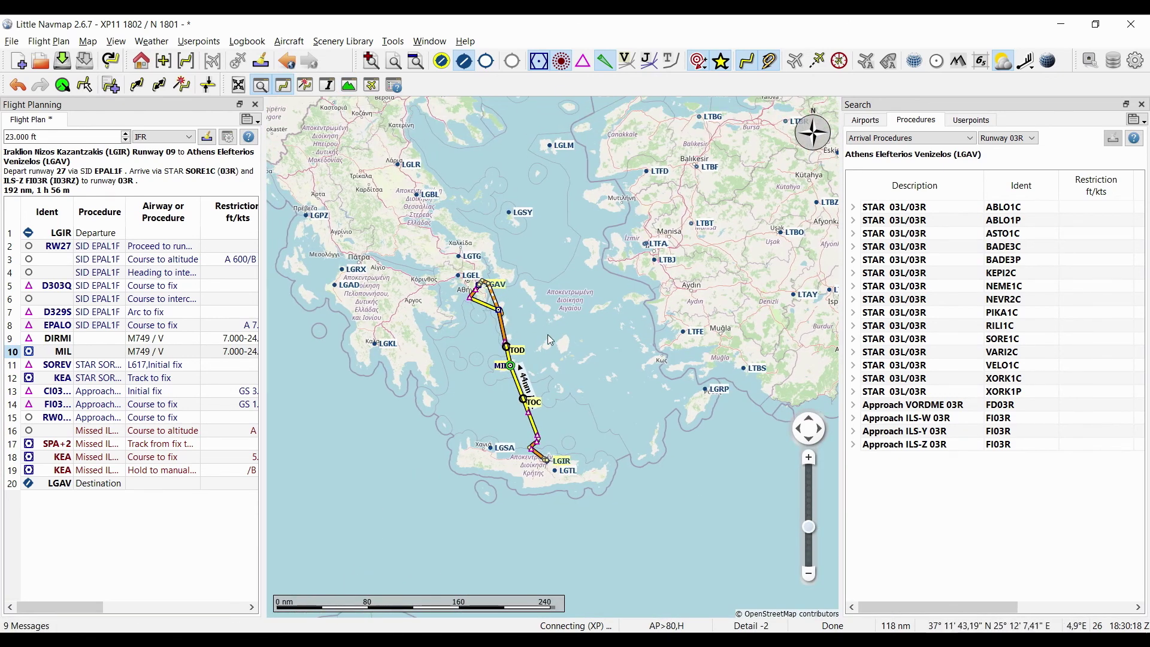
scroll(487, 385, "up", 2)
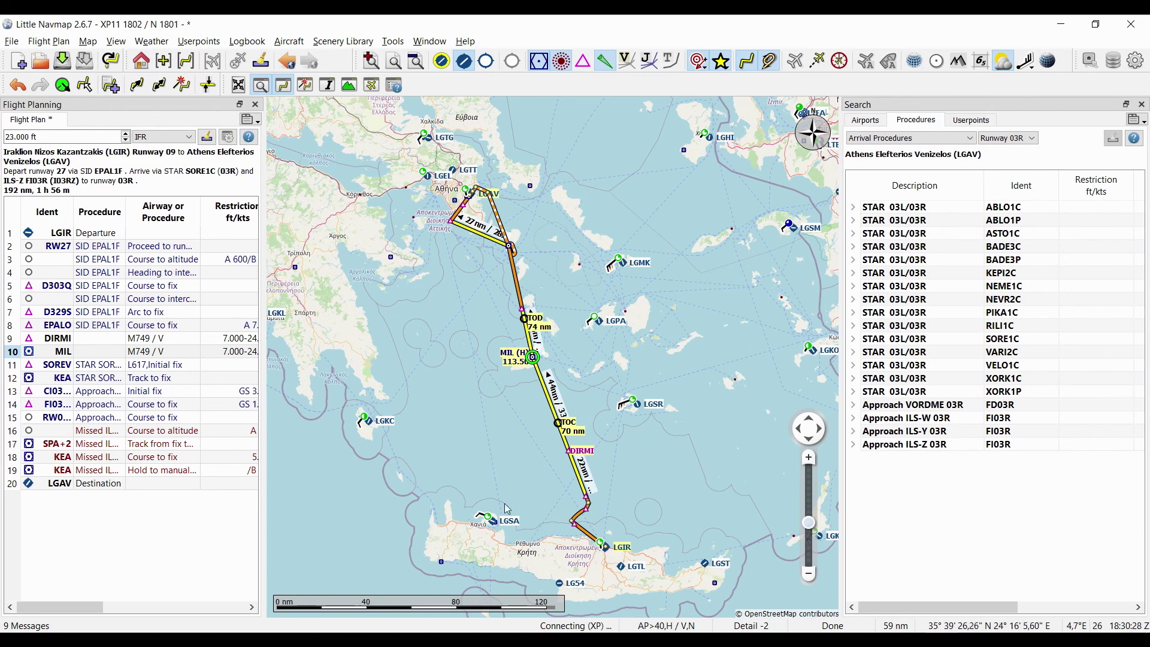
scroll(467, 421, "down", 2)
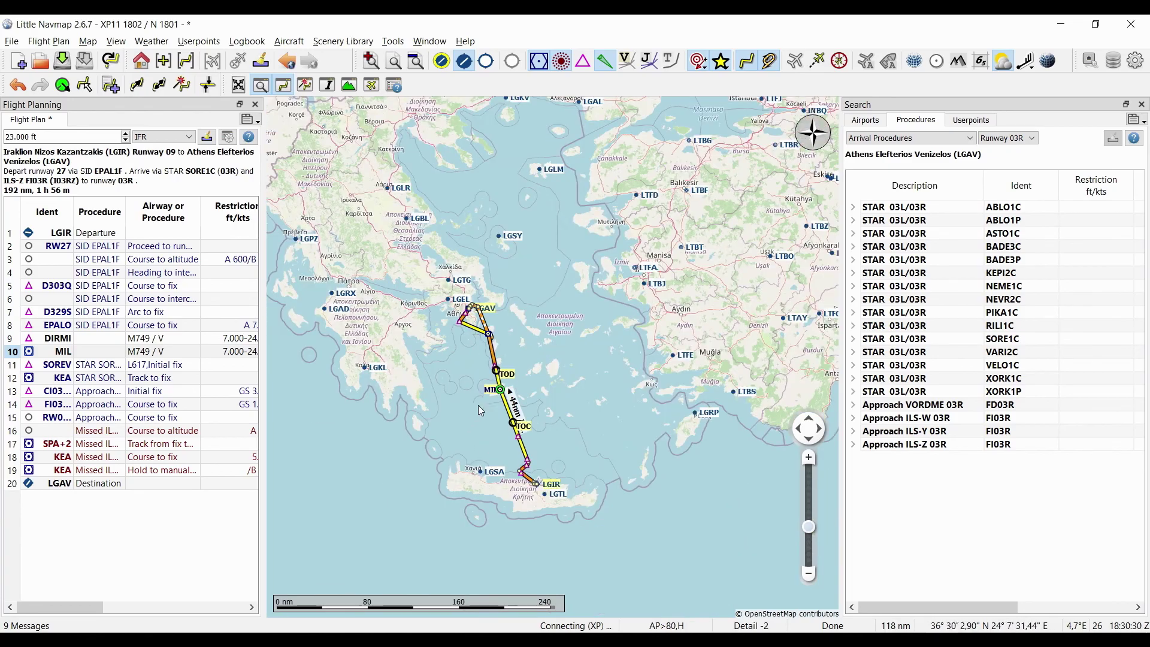